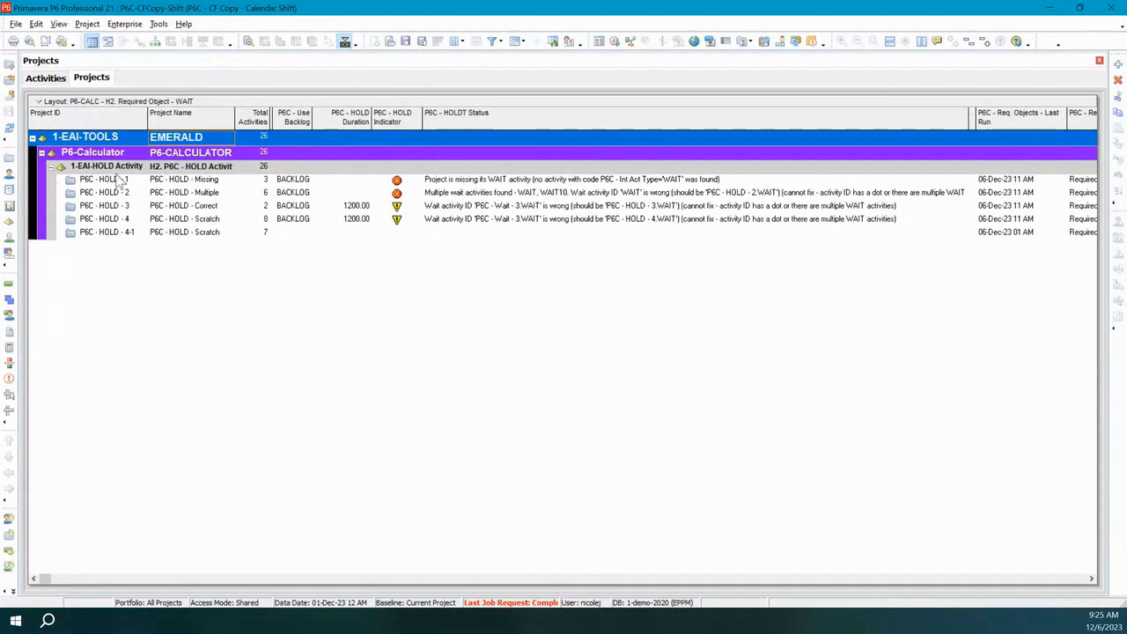
Open the five projects P6C - HOLD - 1 through P6C - HOLD - 4-1 together.
click(130, 181)
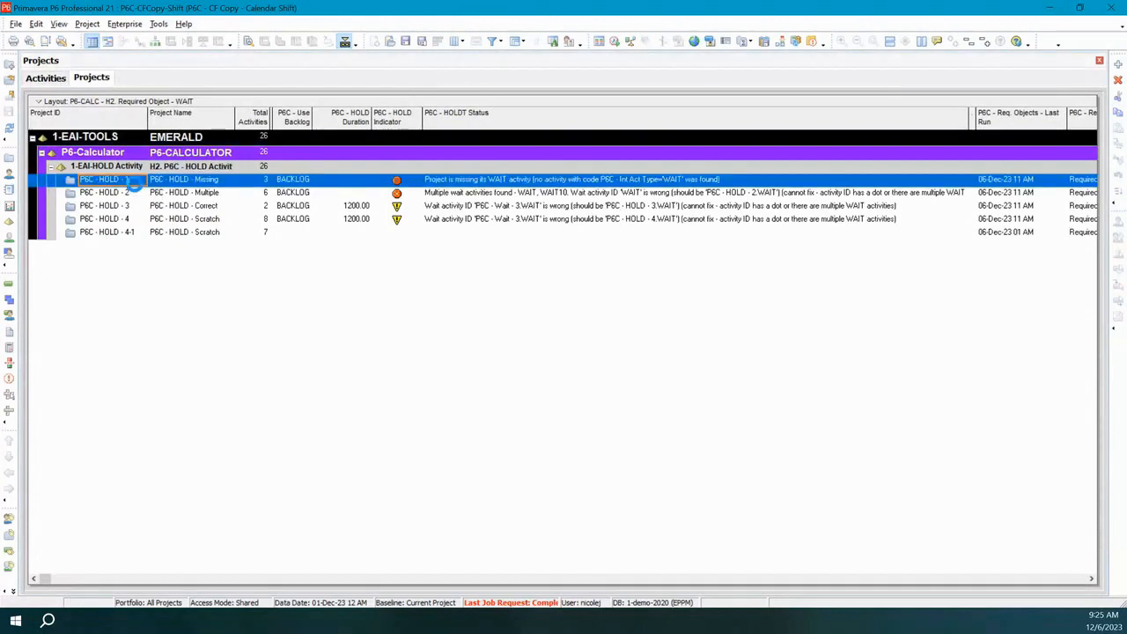
shift+click(138, 234)
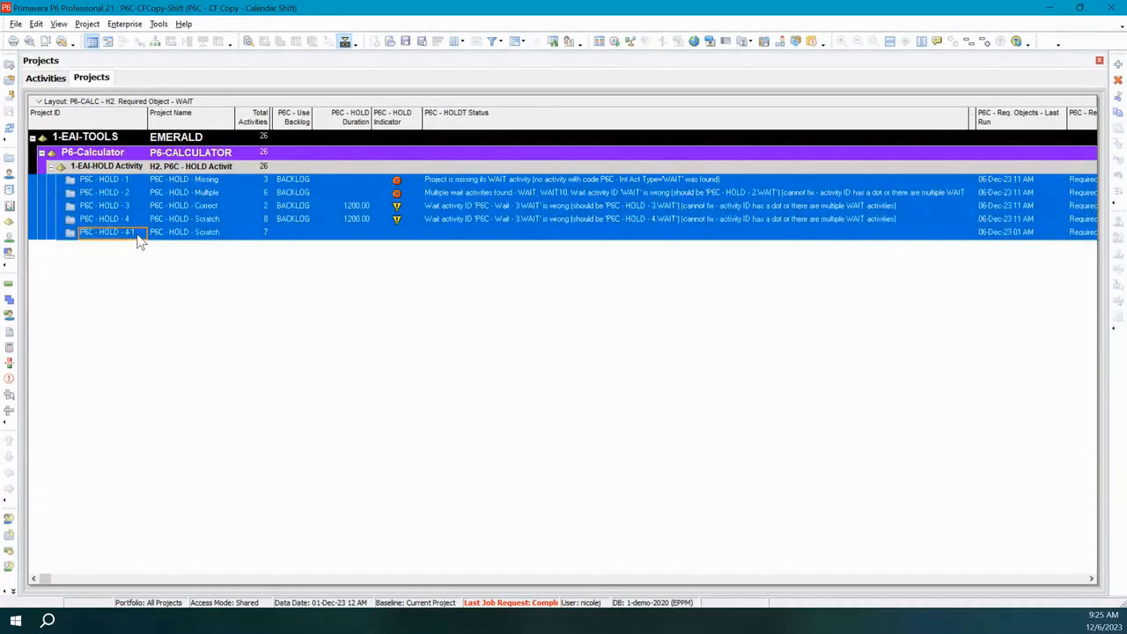
right_click(138, 238)
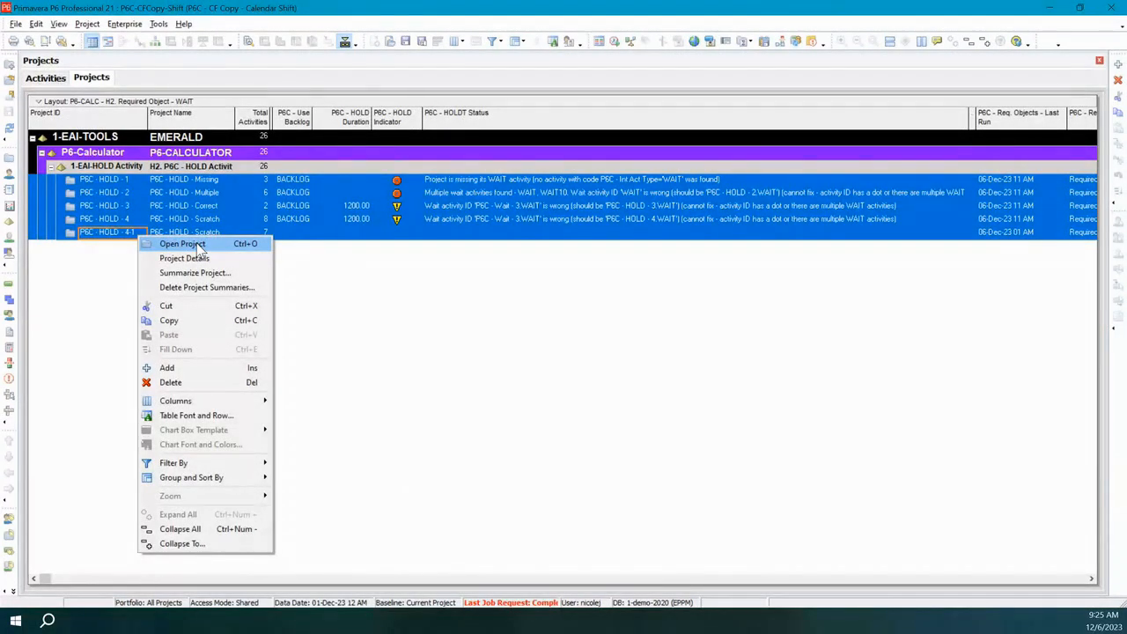
click(197, 245)
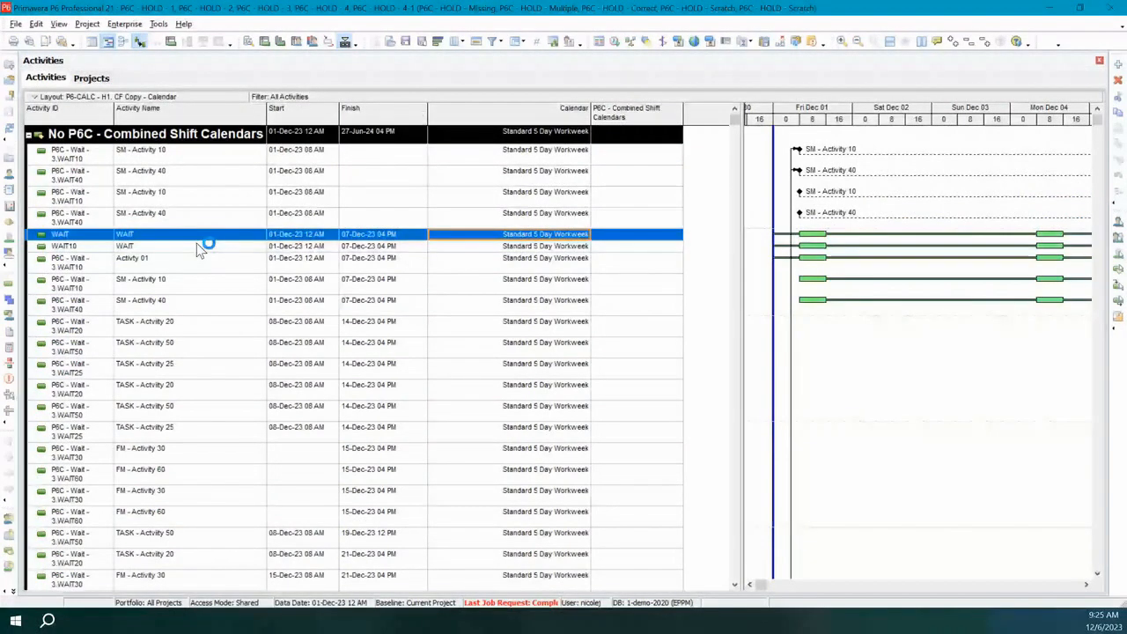
Switch the activities view to the layout P6-CALC - H2. Required Object - WAIT.
click(40, 100)
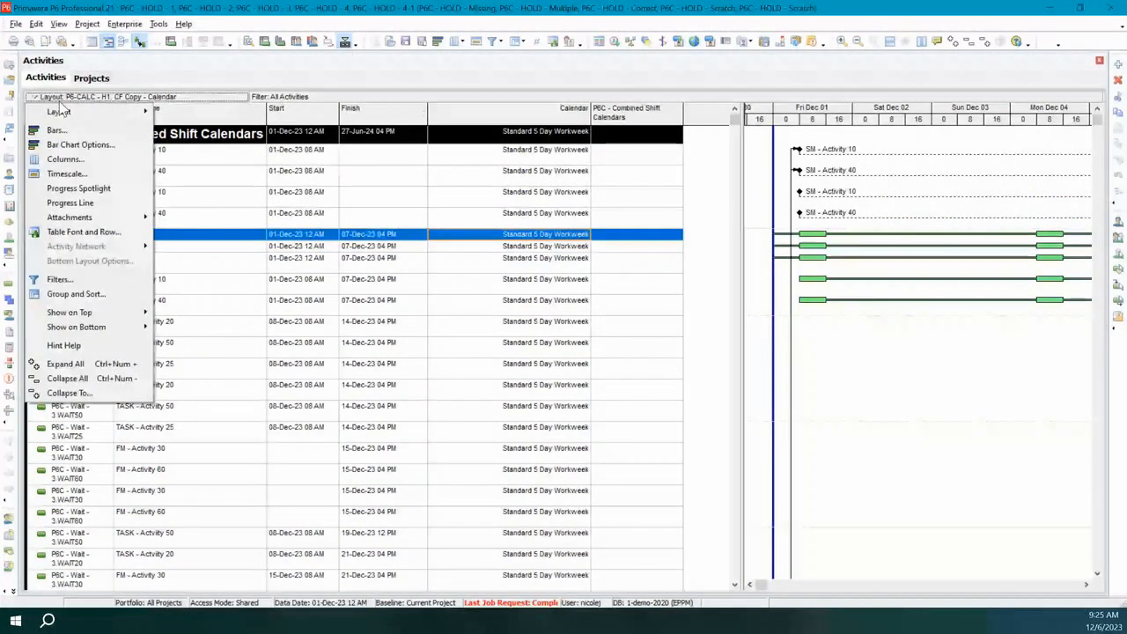
mouse_move(62, 111)
click(185, 112)
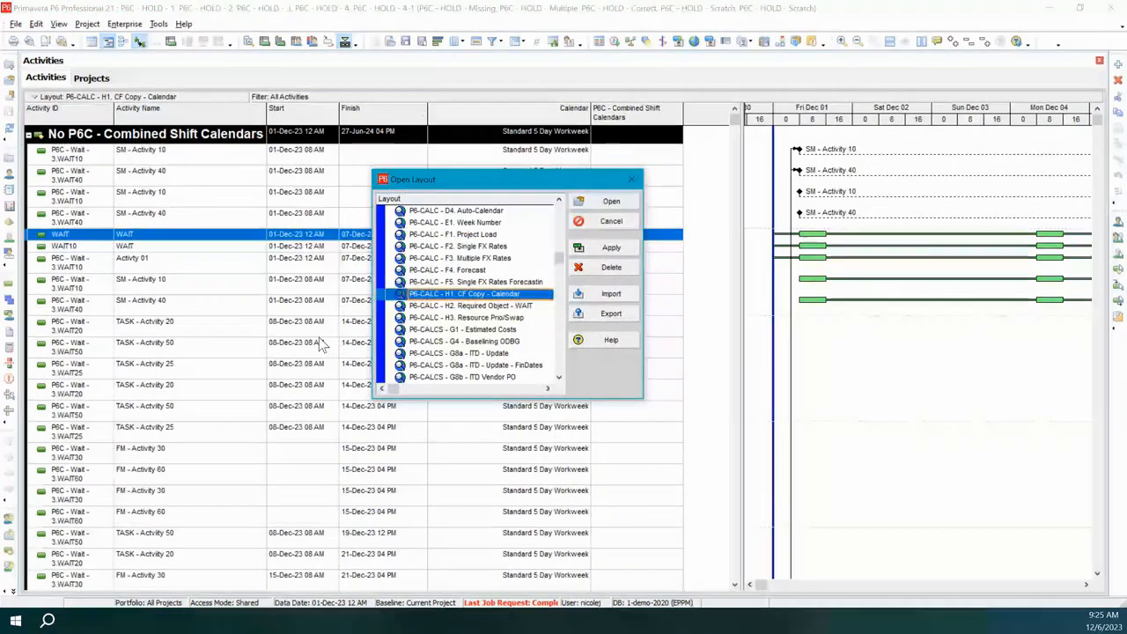
click(507, 306)
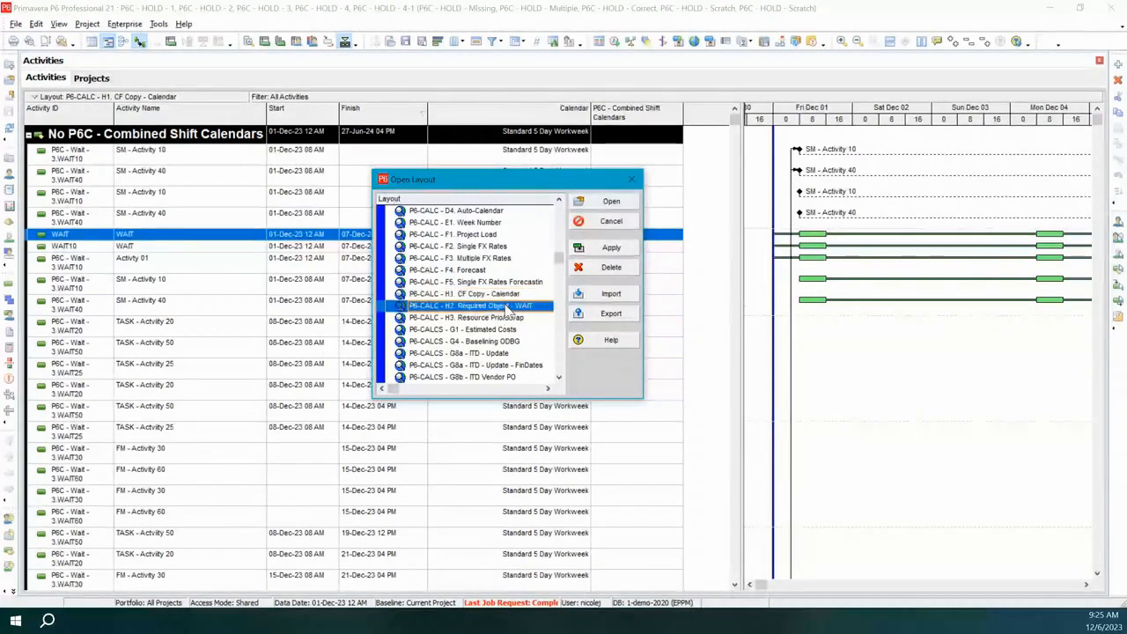
click(611, 248)
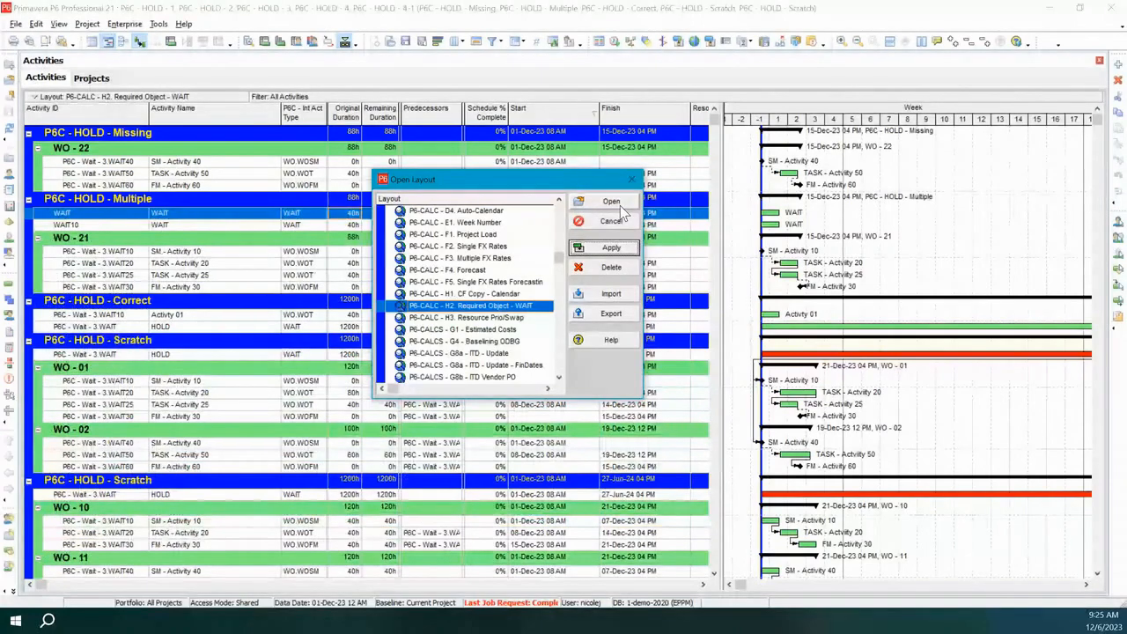
click(612, 202)
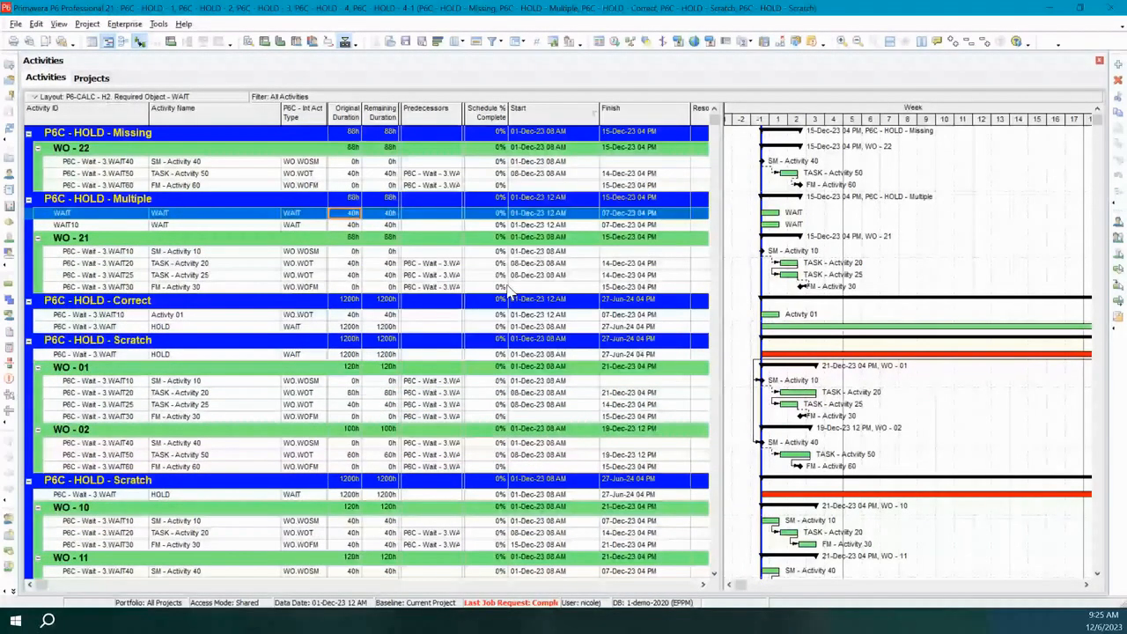
Examine the HOLD activity of the first P6C - HOLD - Scratch project and follow its Gantt bar from start to finish.
scroll(546, 352, down, 2)
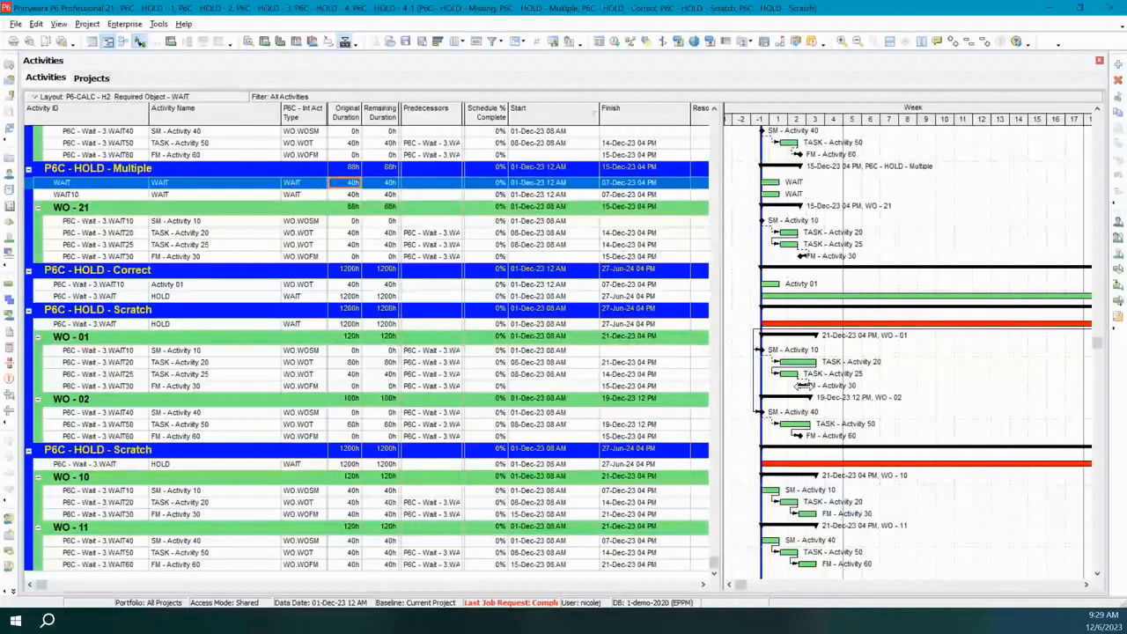
click(205, 326)
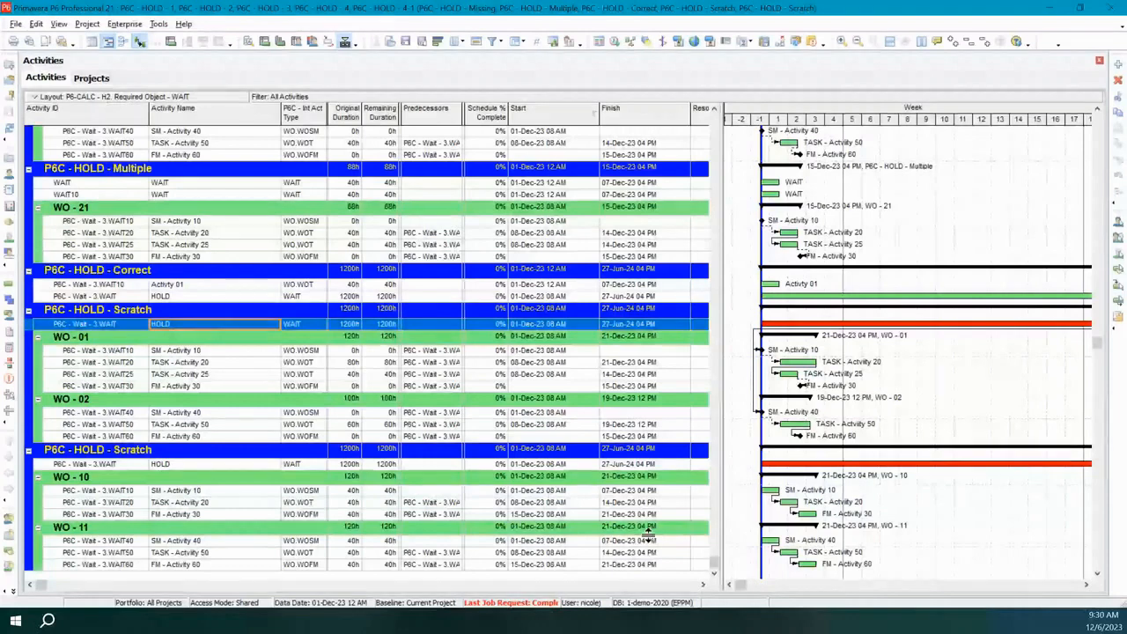
click(1086, 589)
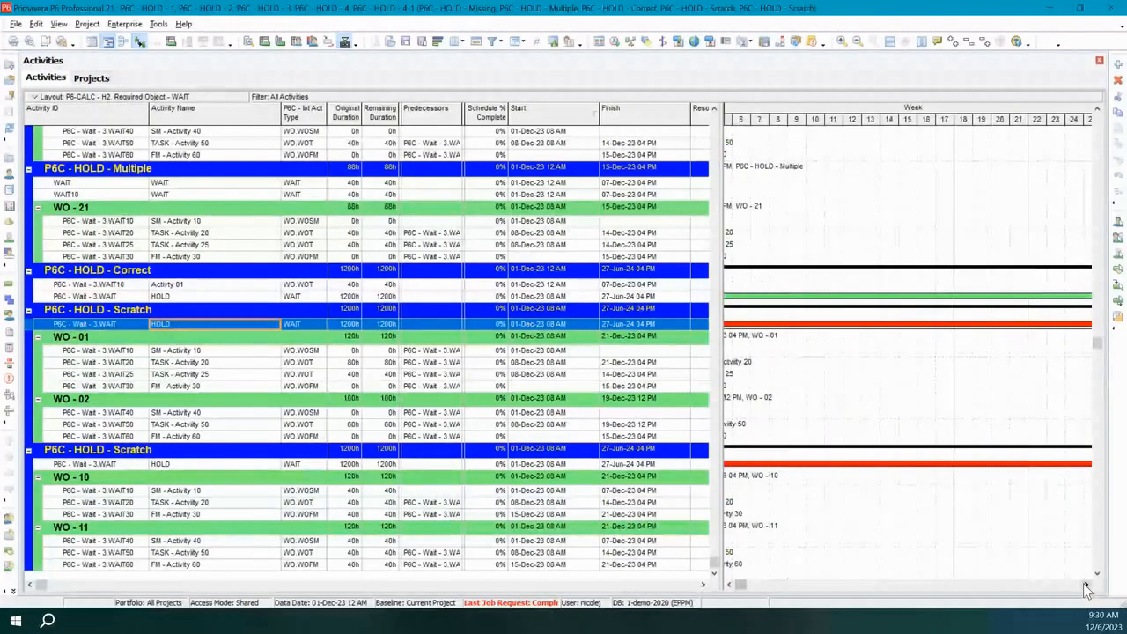
click(1086, 589)
click(1086, 588)
click(1086, 588)
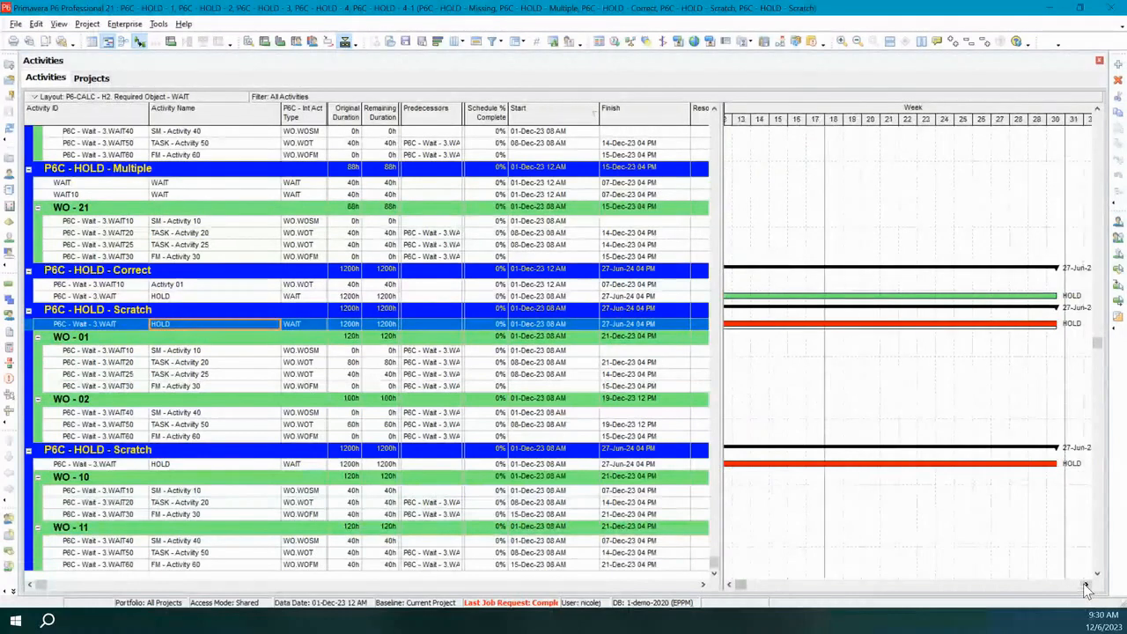
click(1086, 589)
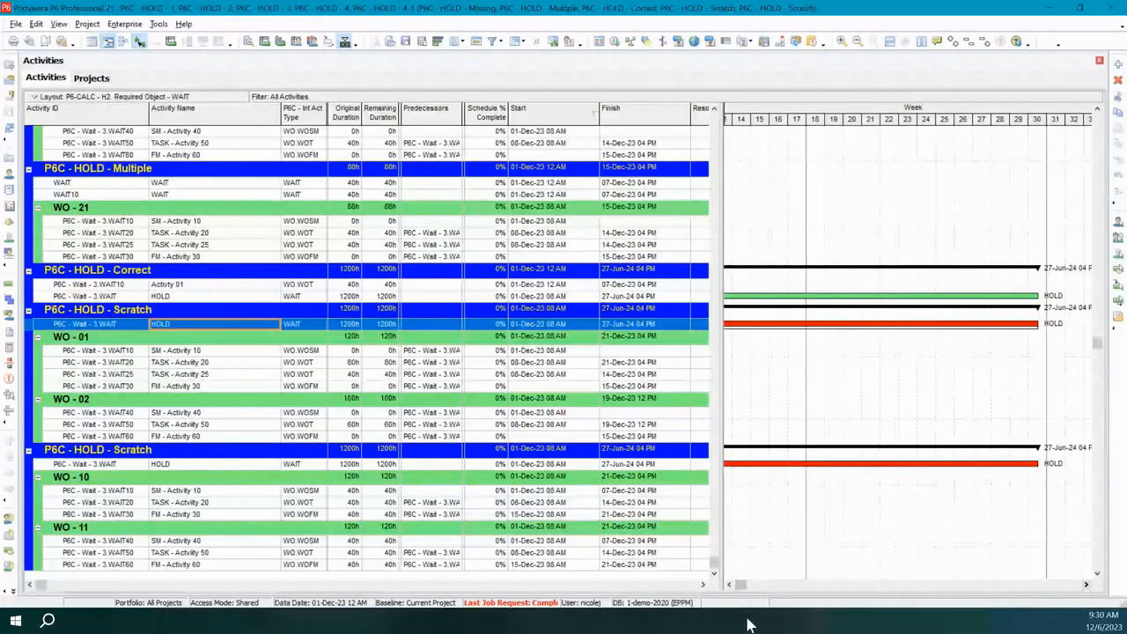
click(729, 585)
click(729, 585)
click(729, 585)
click(729, 585)
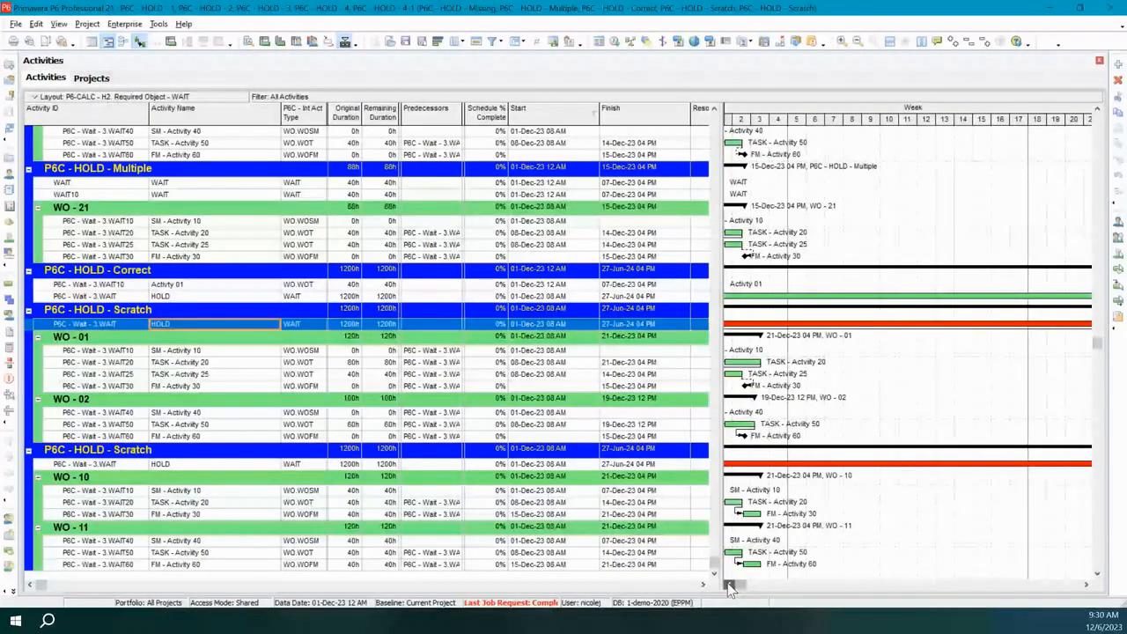
click(729, 585)
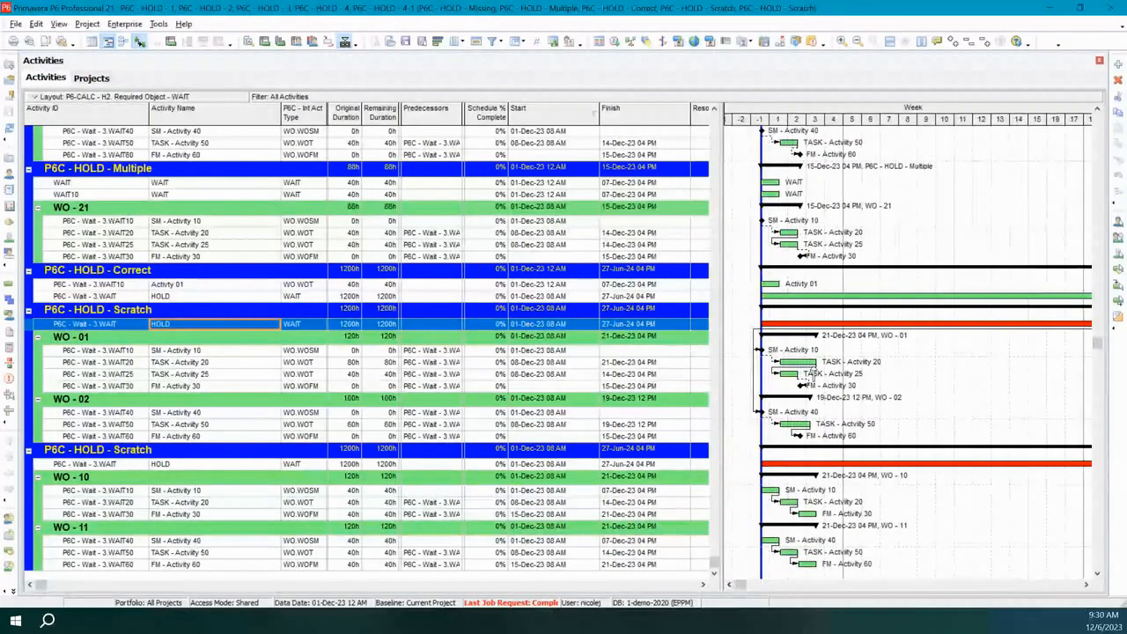
Schedule all open projects using their own data dates.
click(617, 45)
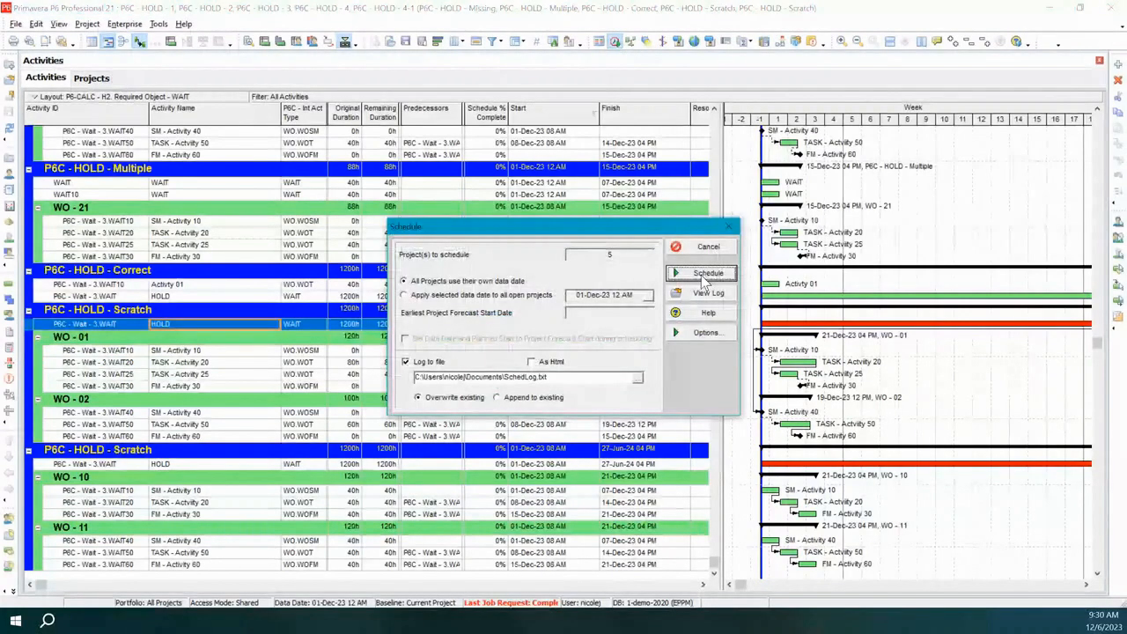
click(705, 274)
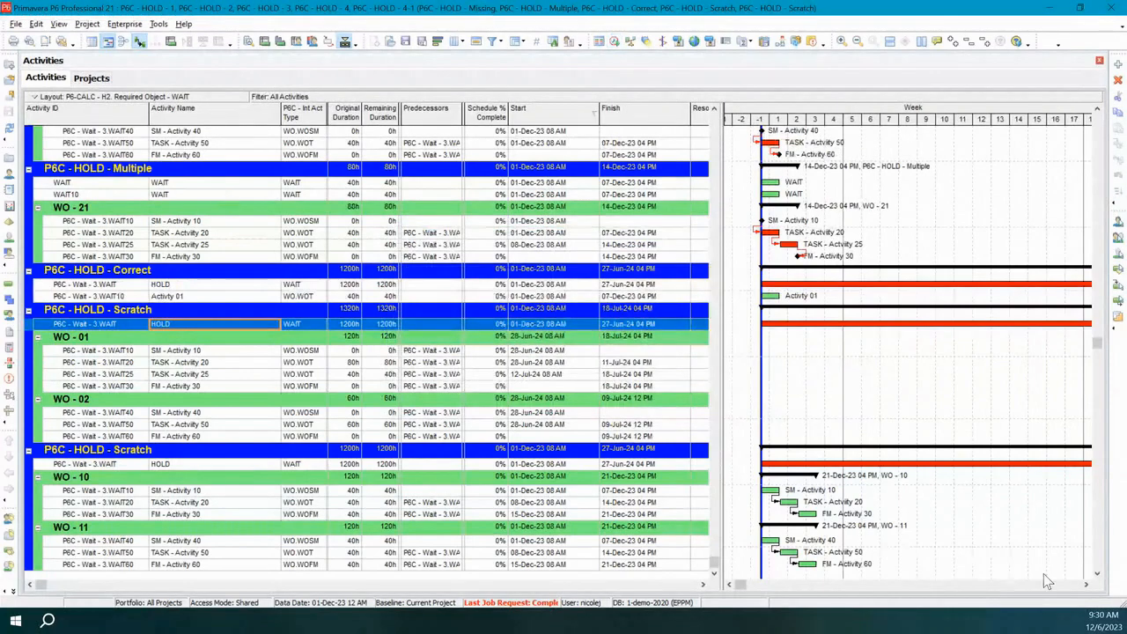
Examine where the WO - 01 and WO - 02 activities fall relative to the end of the HOLD bar in the Gantt chart.
click(1086, 585)
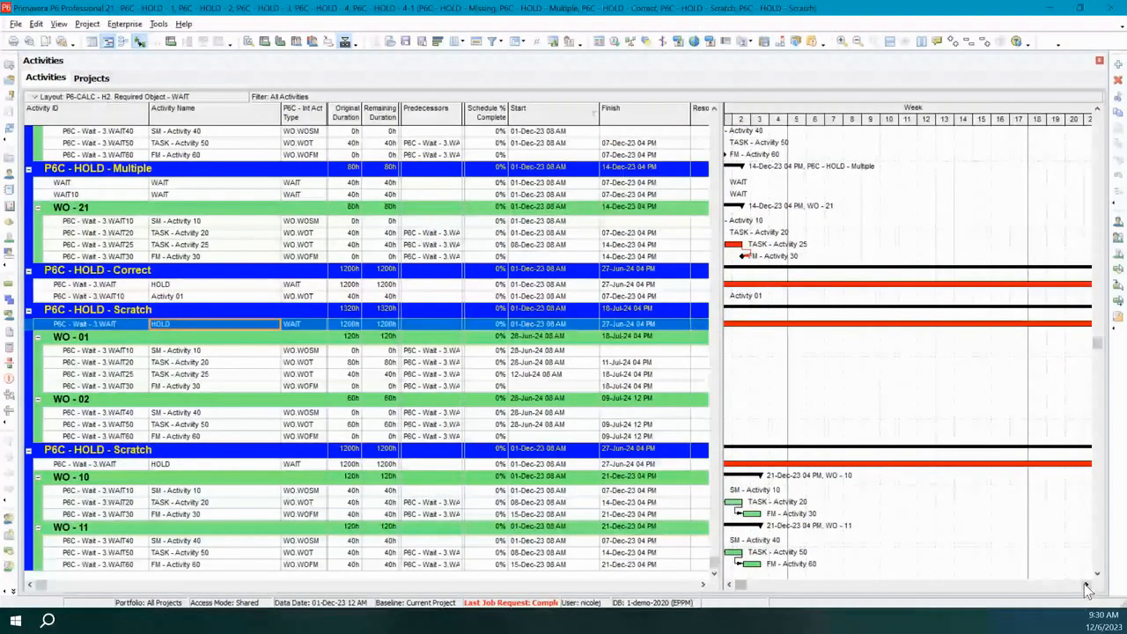
click(1087, 585)
click(1087, 585)
click(1086, 585)
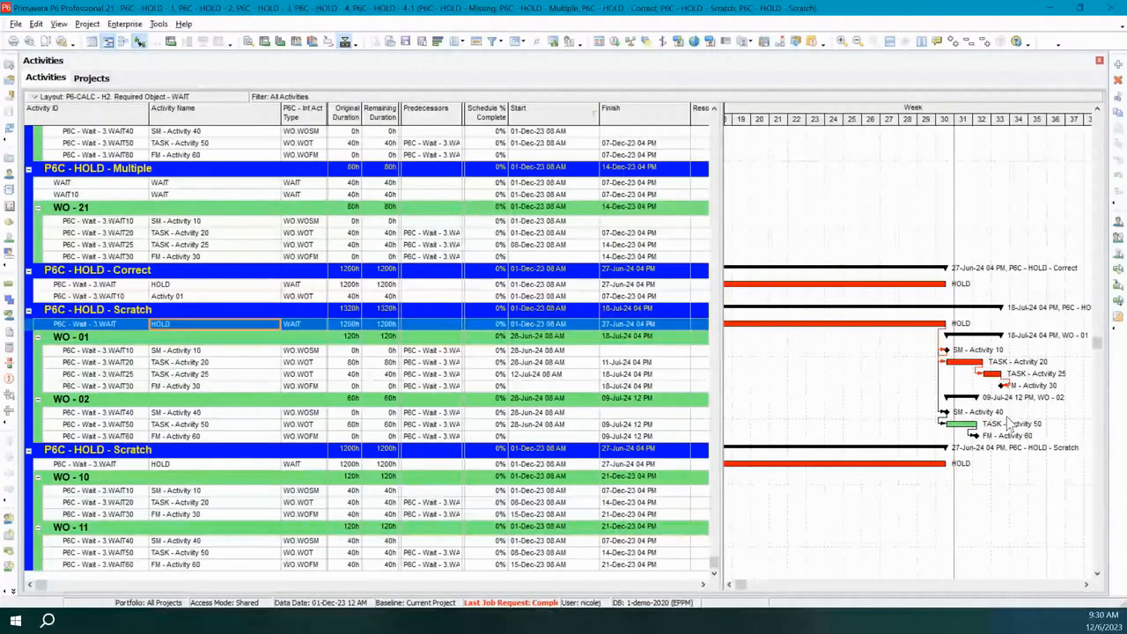
click(729, 585)
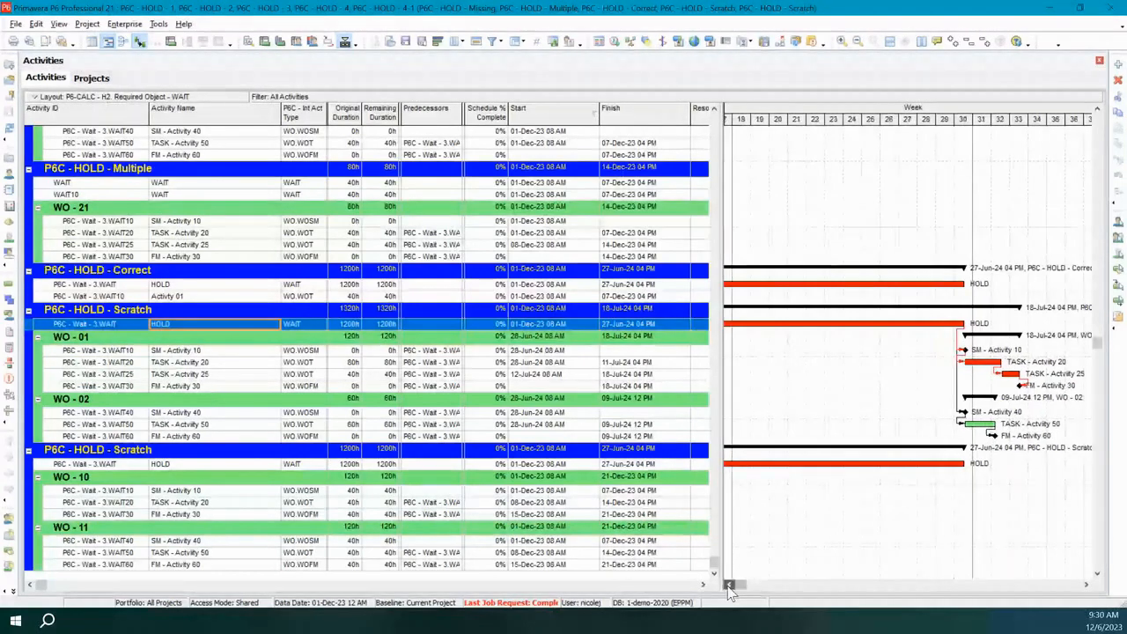
click(728, 585)
click(728, 585)
click(728, 585)
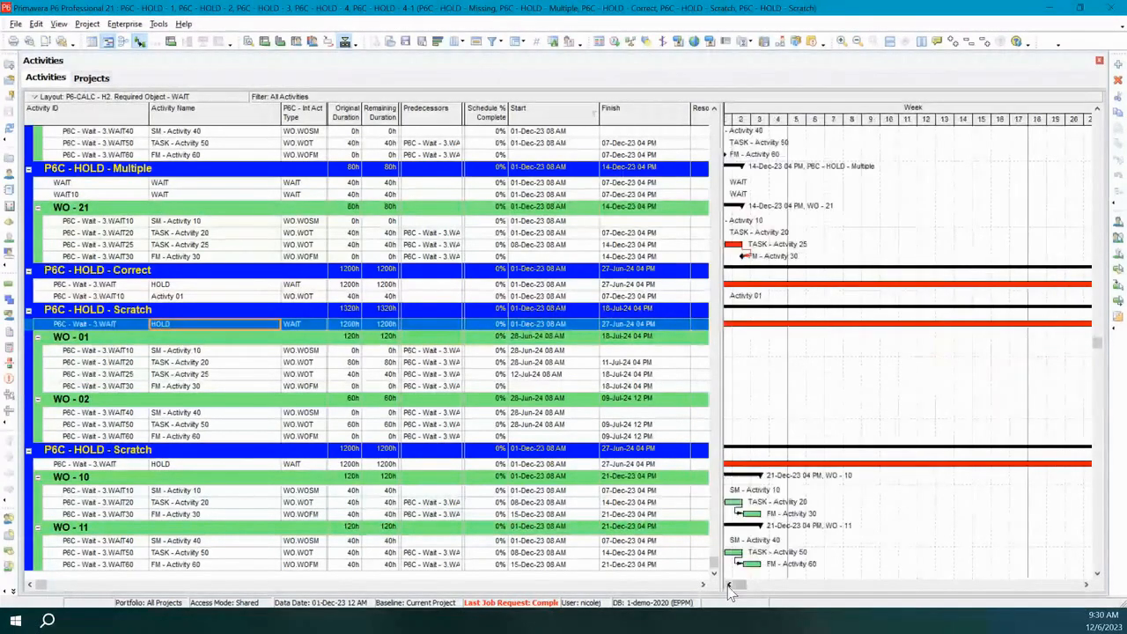
click(728, 585)
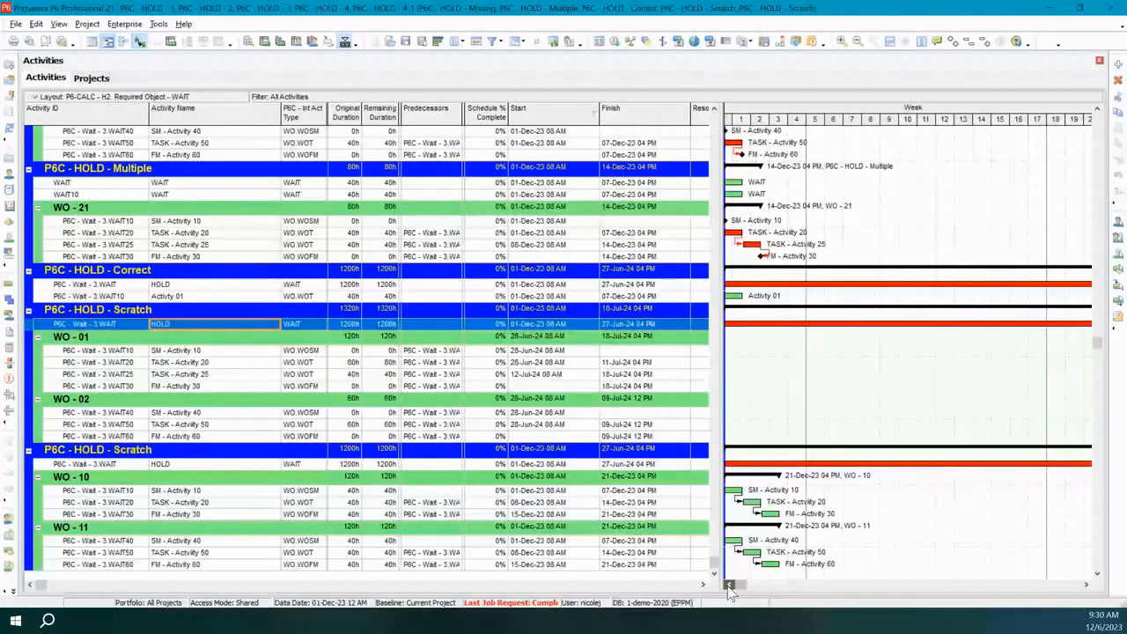
click(728, 586)
Compress the Gantt timescale so the full HOLD bars and the work order activities after them fit in view.
drag(1063, 125, 891, 129)
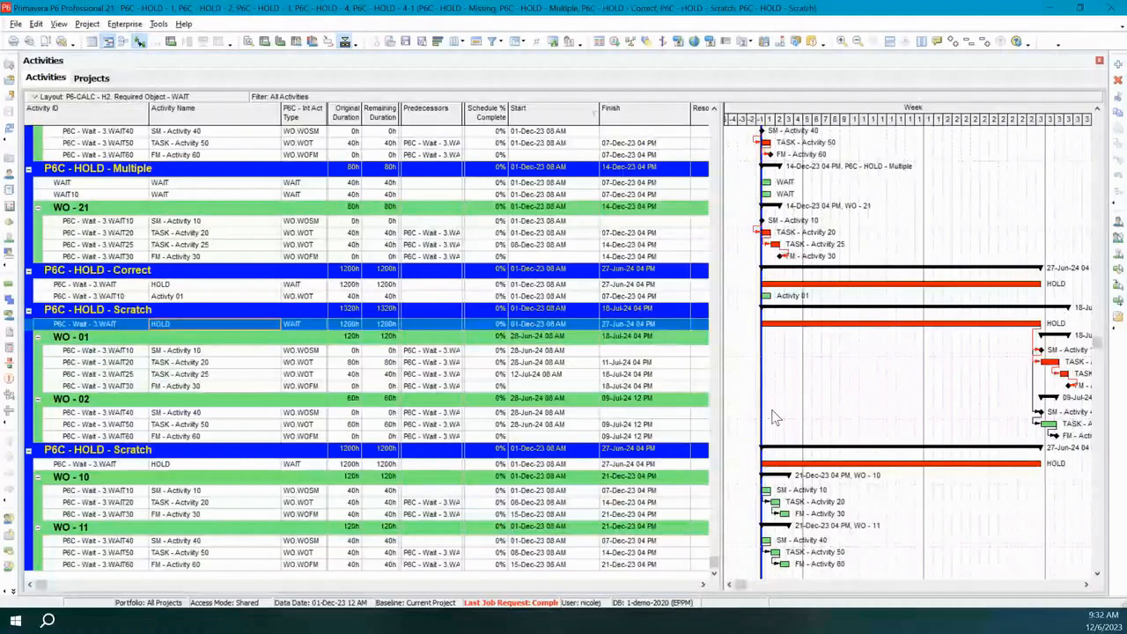
scroll(759, 527, down, 2)
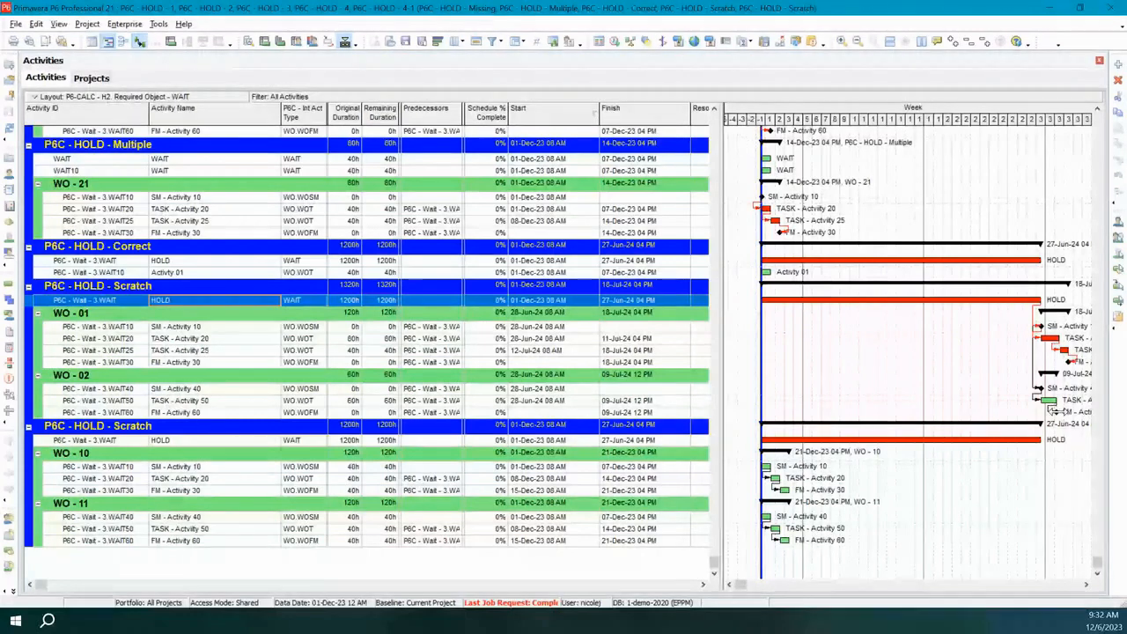
scroll(1054, 411, up, 2)
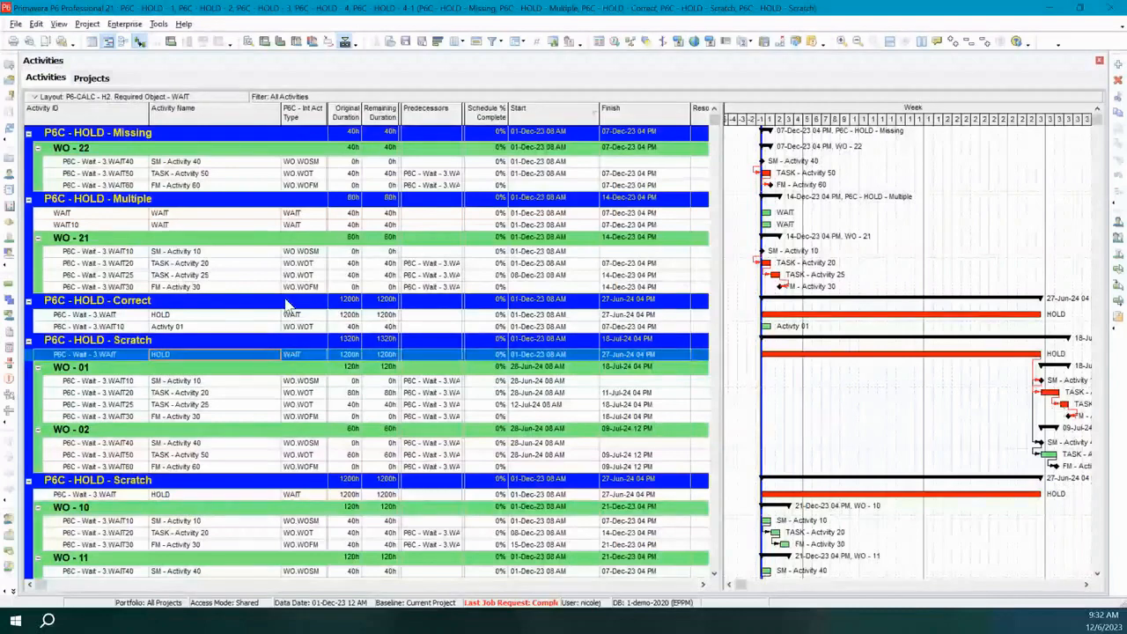
Check the P6C - HOLD - Multiple and P6C - HOLD - Missing projects for their WAIT activities.
click(99, 201)
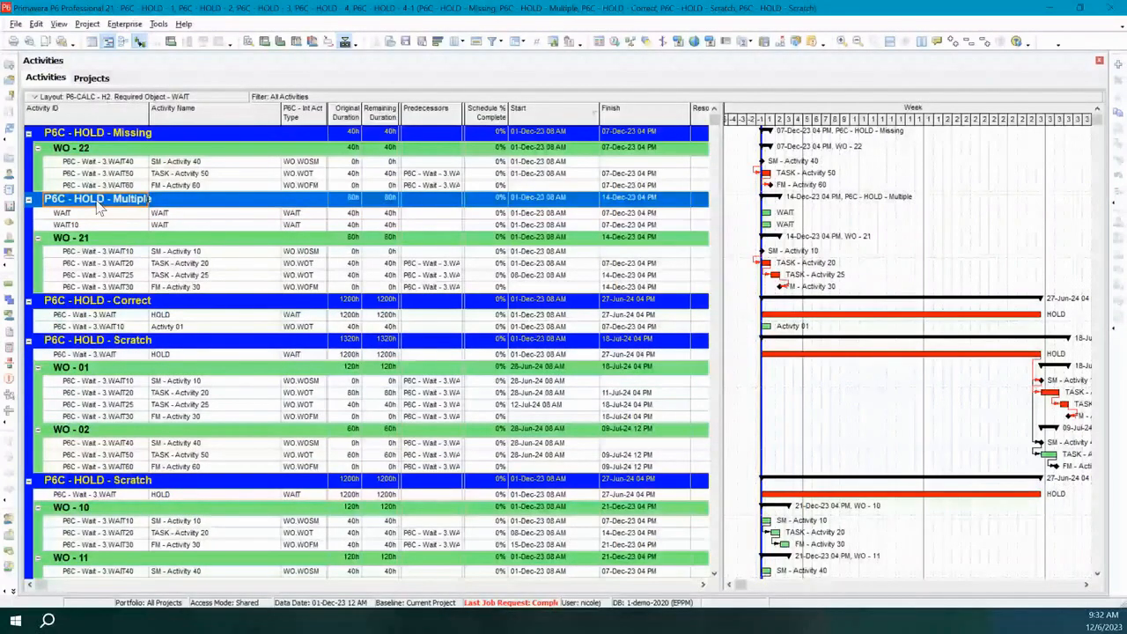
click(114, 135)
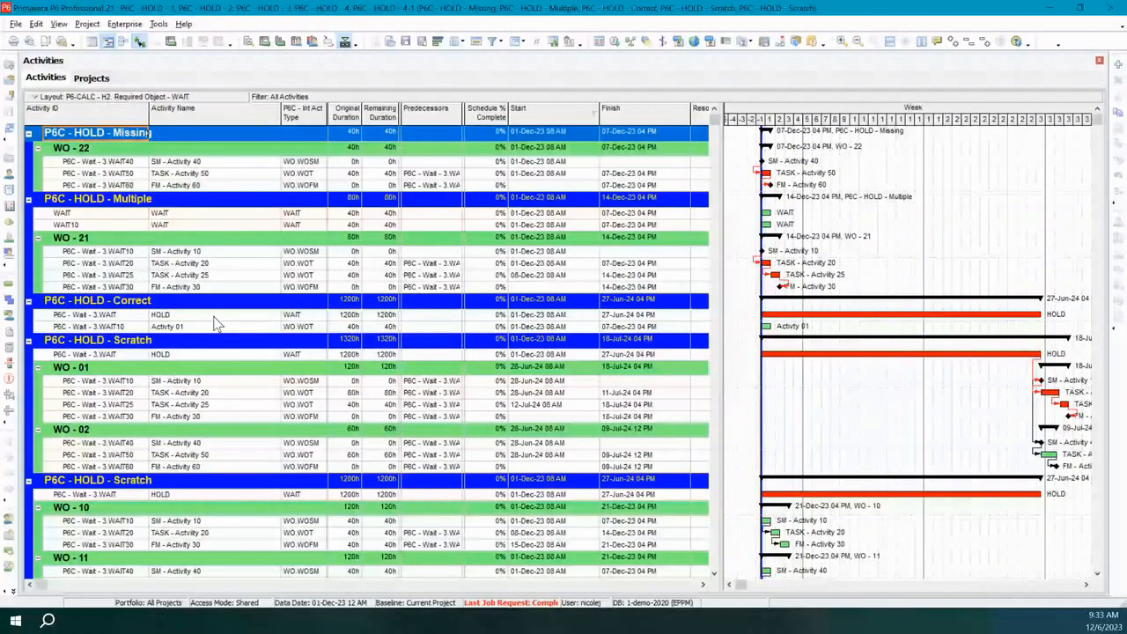
click(180, 224)
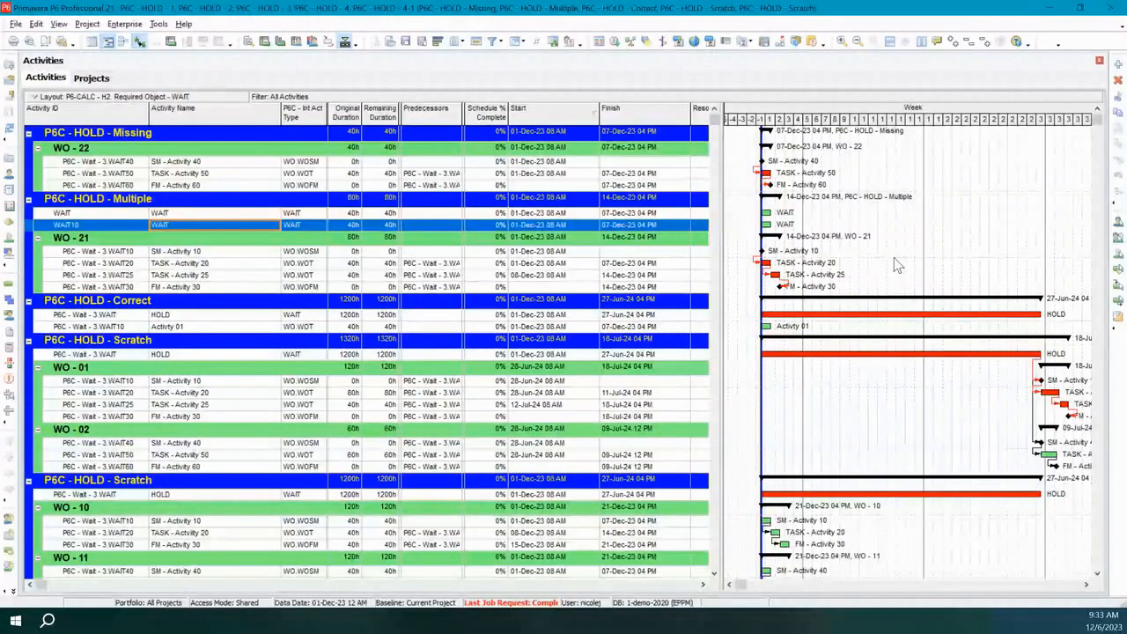
Review the P6C - HOLDT Status messages of projects P6C - HOLD - 1 to P6C - HOLD - 4 in the projects list.
click(91, 79)
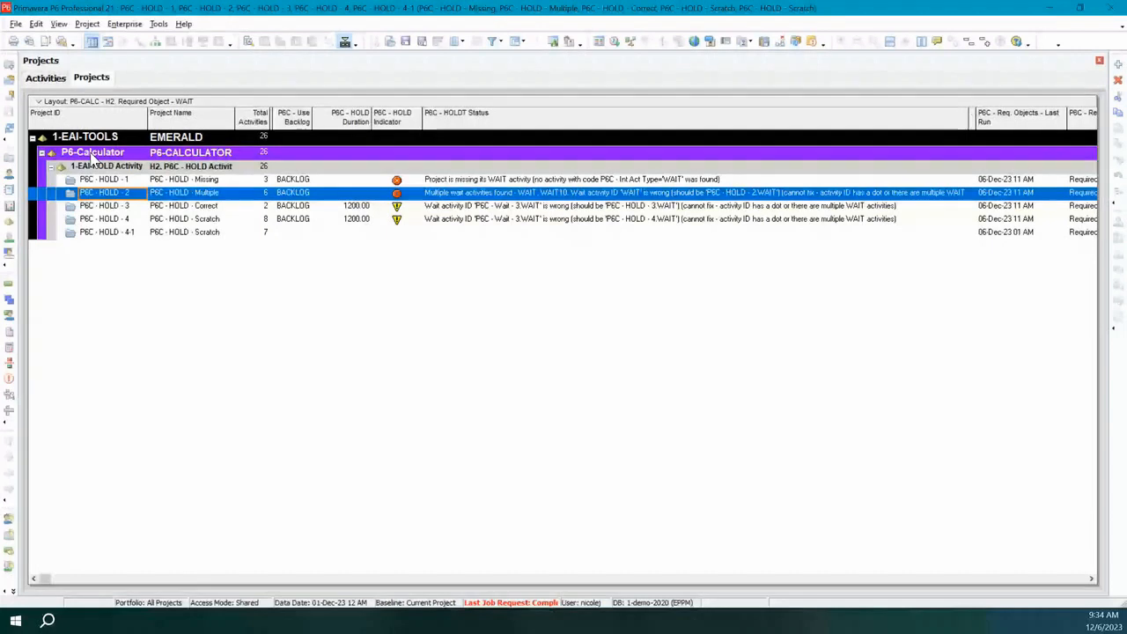
click(466, 180)
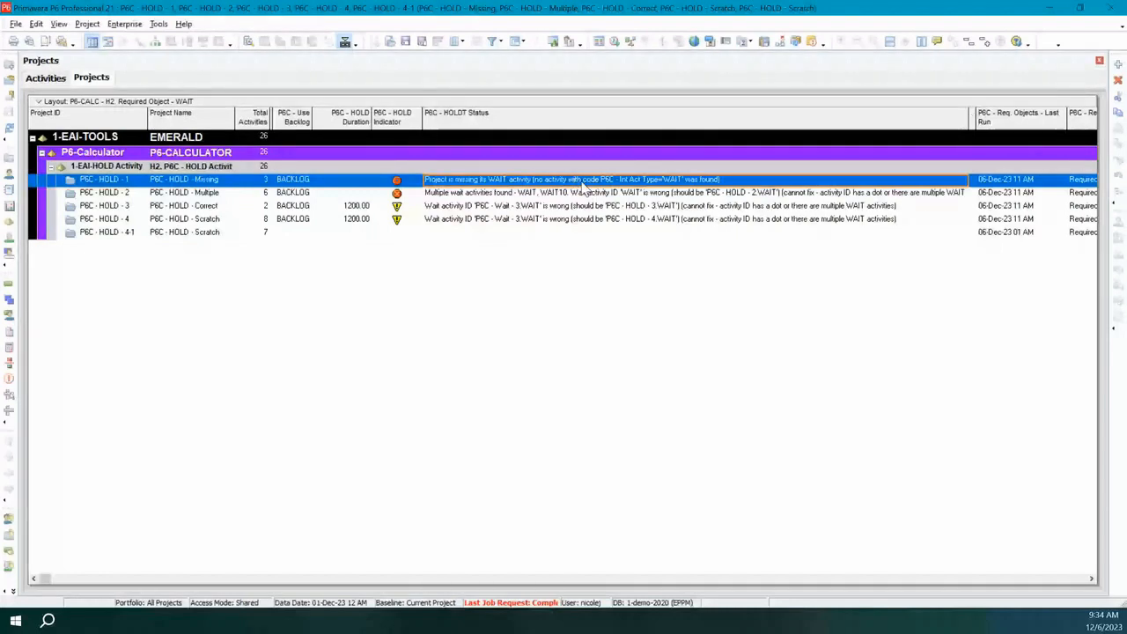
click(414, 192)
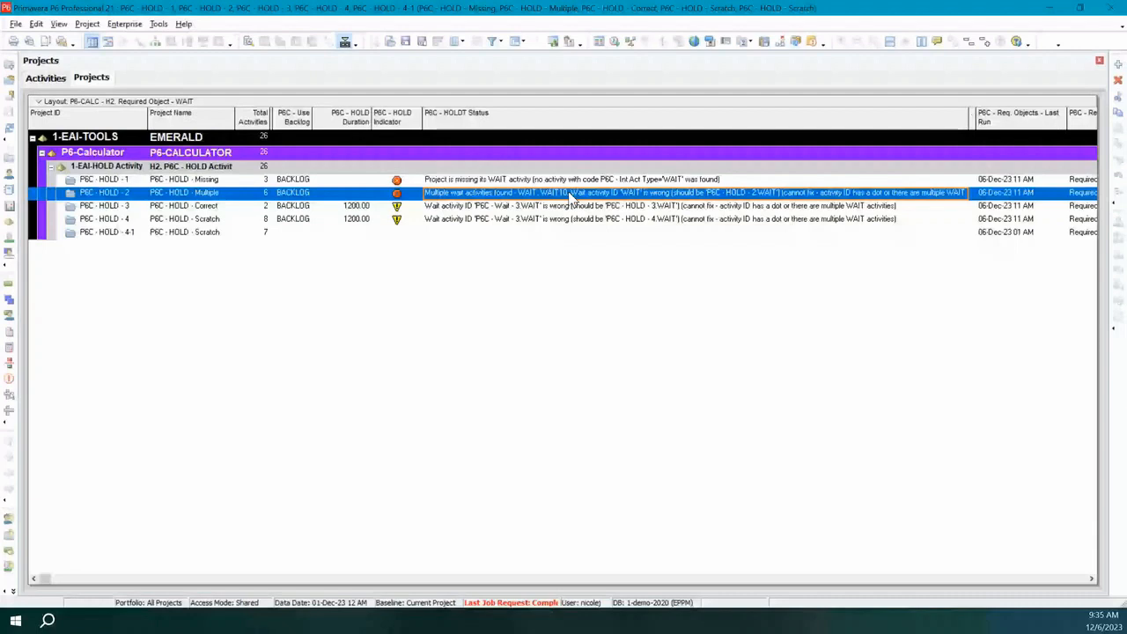
click(465, 210)
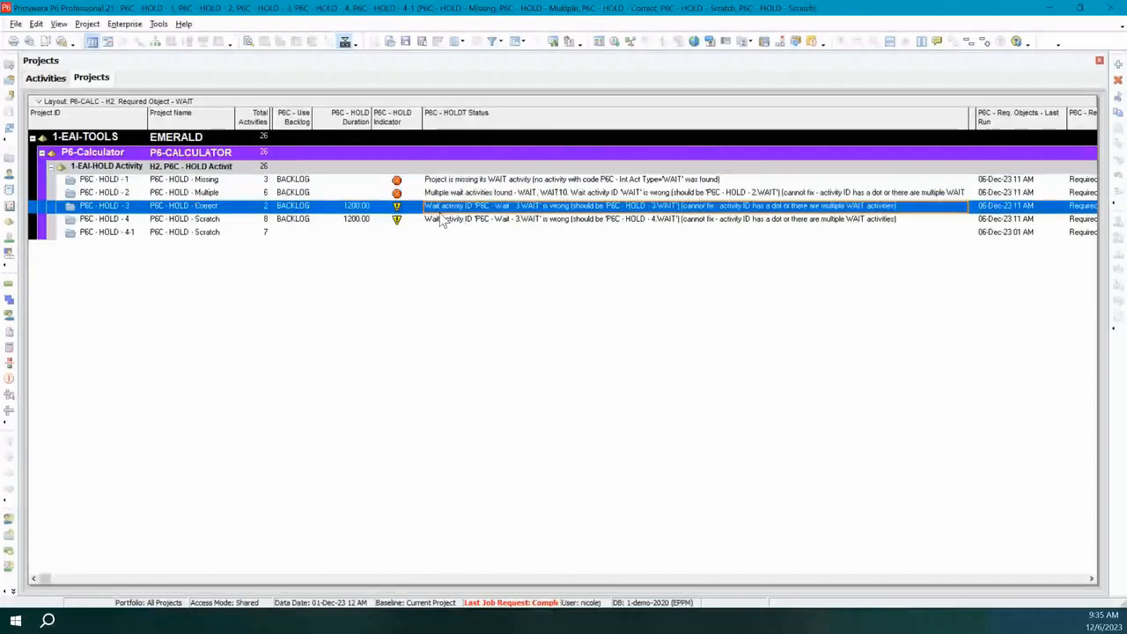
click(463, 220)
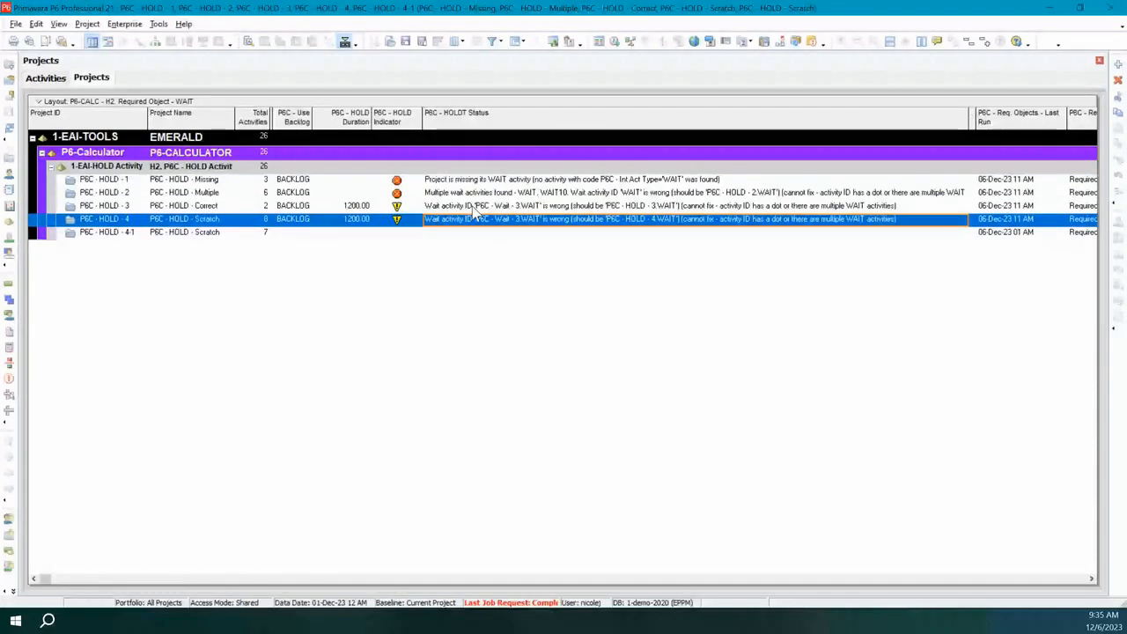
click(476, 211)
click(912, 208)
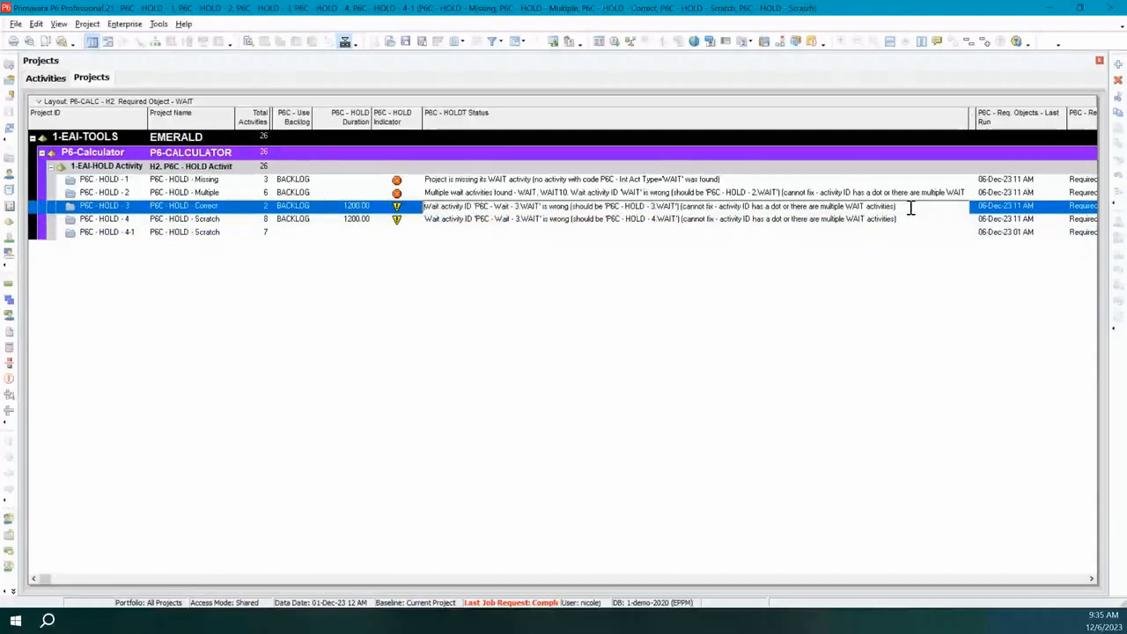
Clear the P6C - HOLDT Status text of projects P6C - HOLD - 3 and P6C - HOLD - 4.
drag(911, 209, 424, 208)
key(Delete)
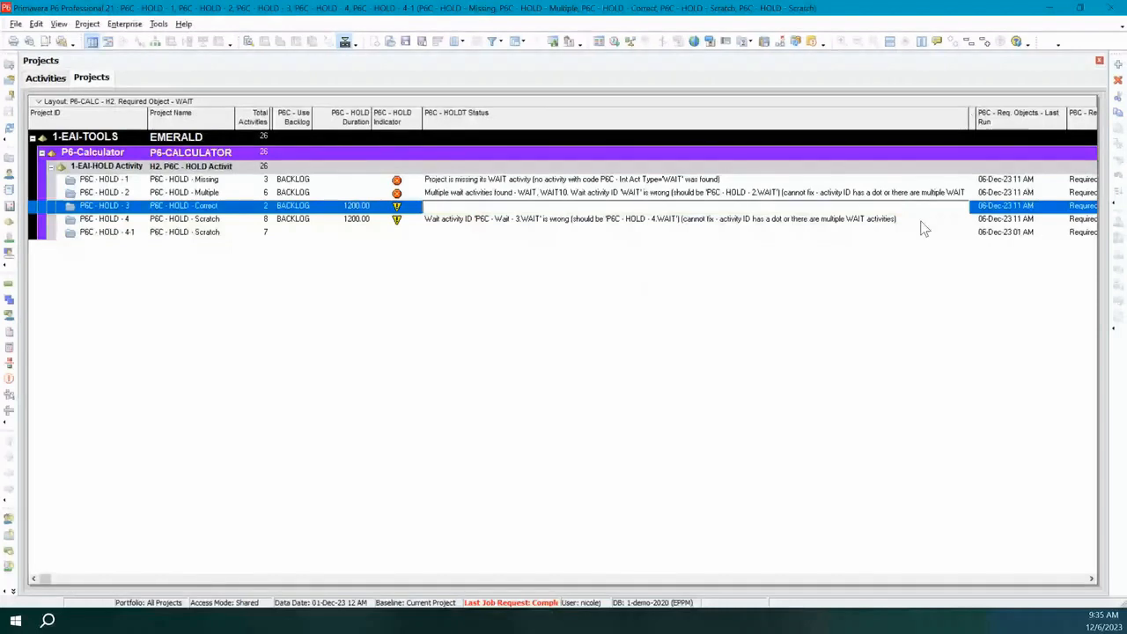
click(918, 220)
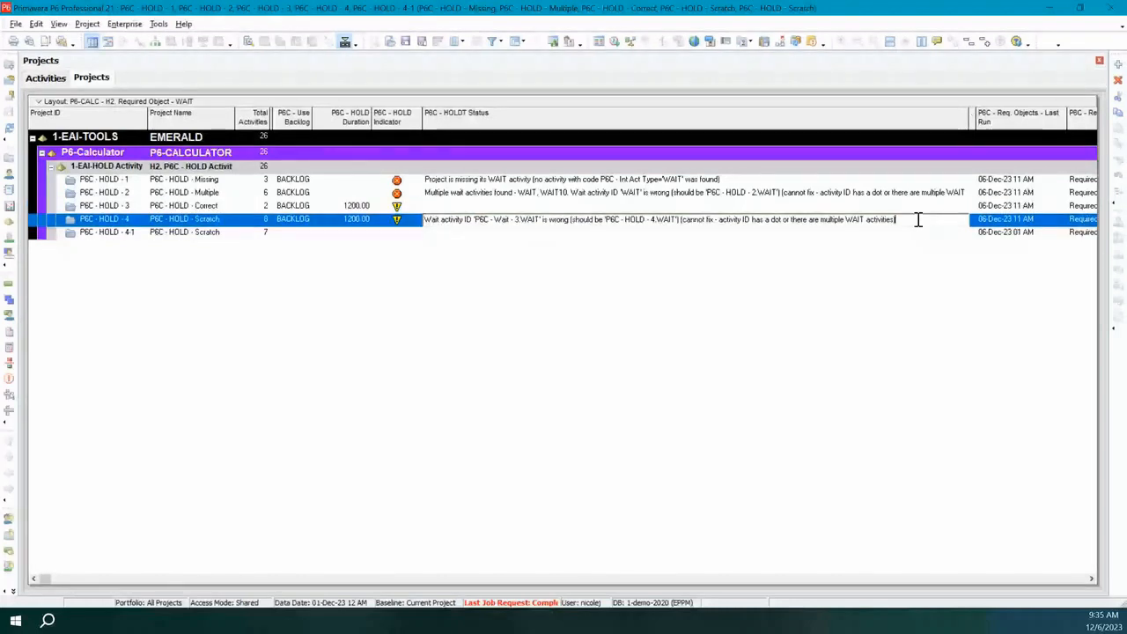
drag(918, 220, 423, 220)
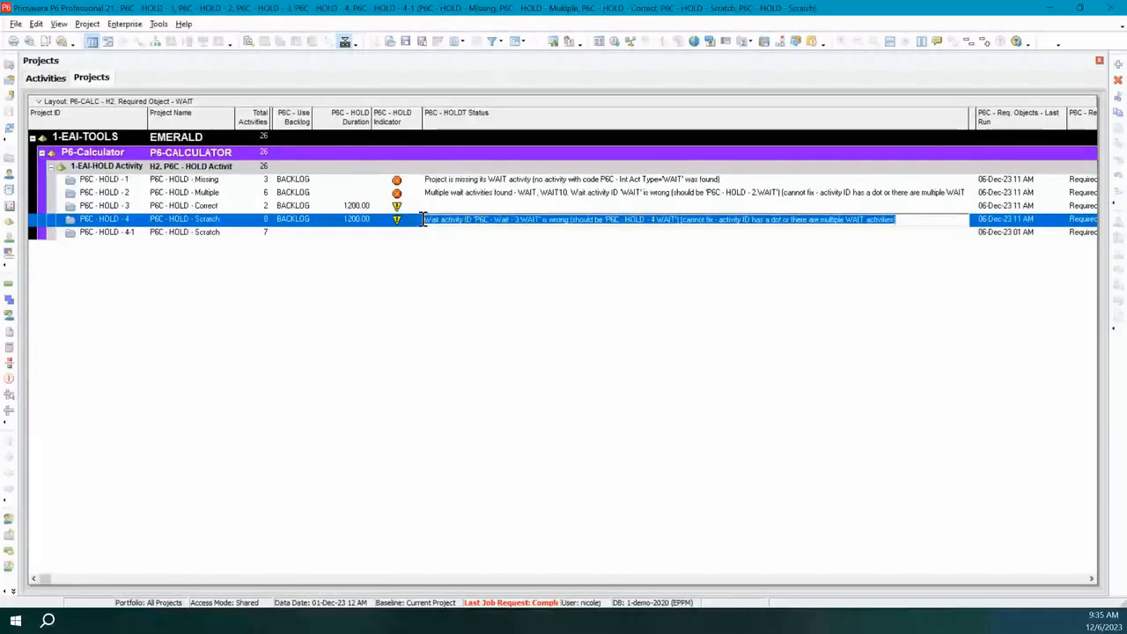
key(Delete)
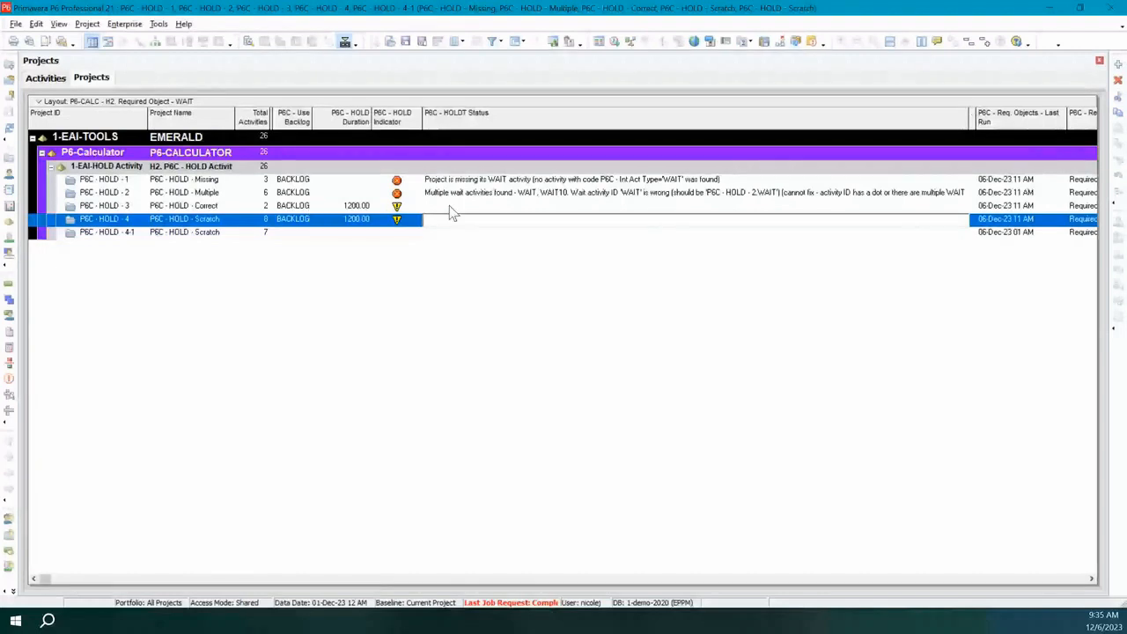
click(449, 208)
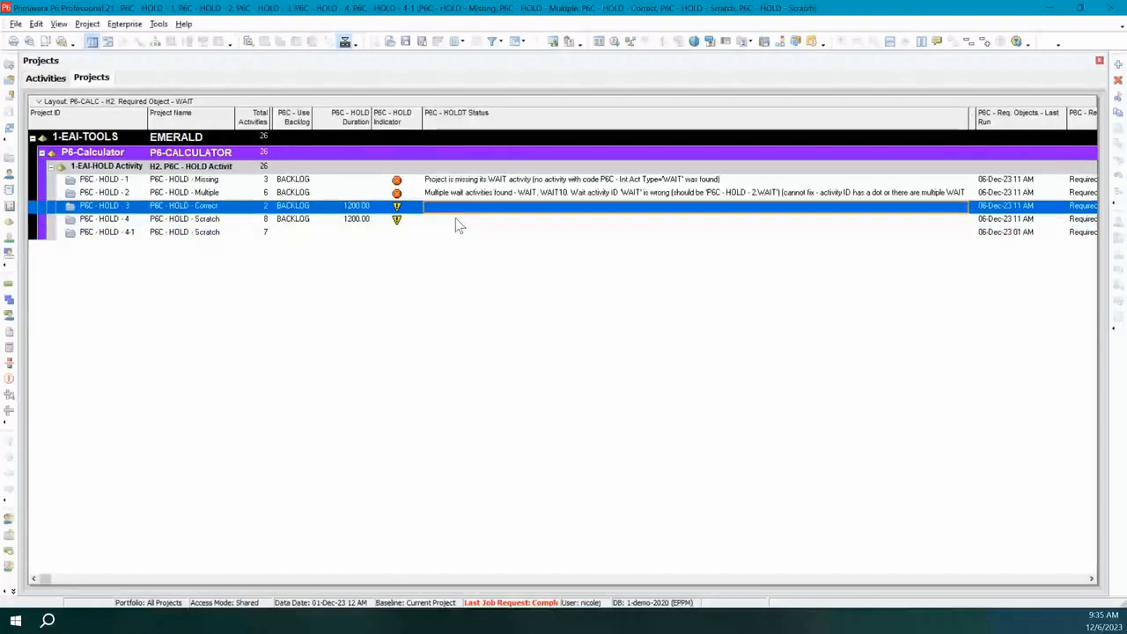
click(456, 220)
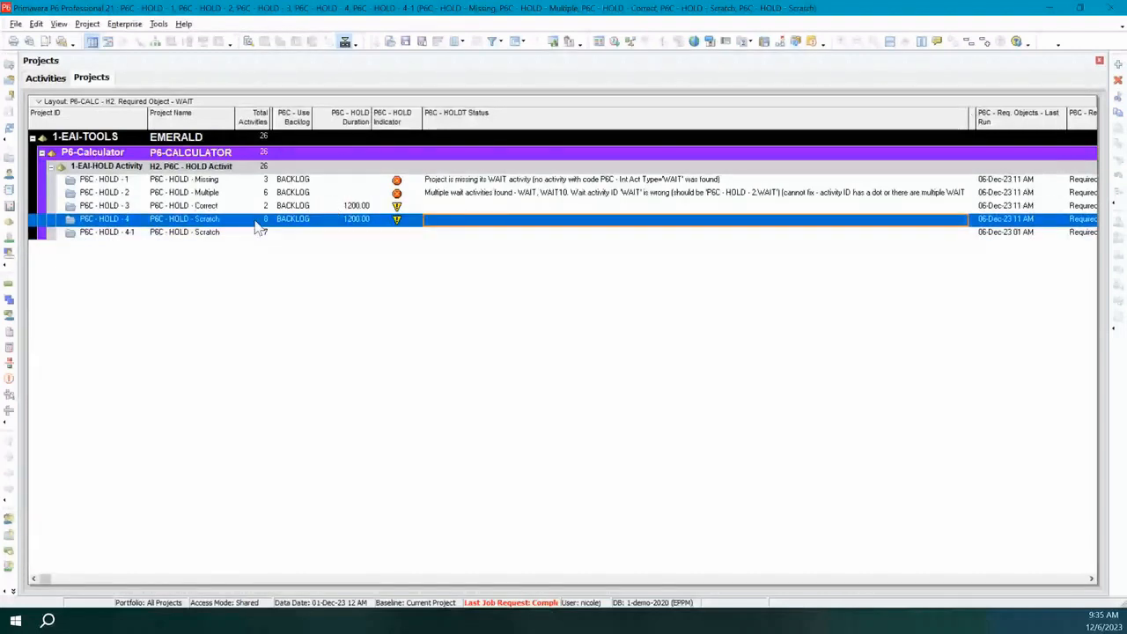
Set the P6C - HOLD Duration to 80 for P6C - HOLD - 2, 160 for P6C - HOLD - 1 and 240 for P6C - HOLD - 4-1.
click(350, 194)
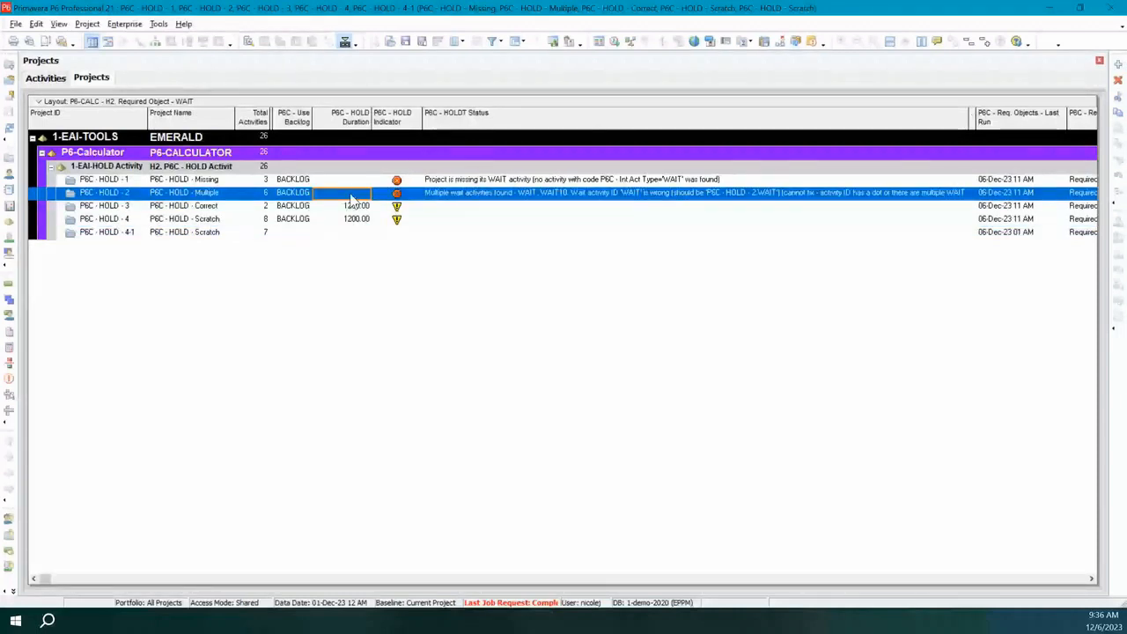
text(80)
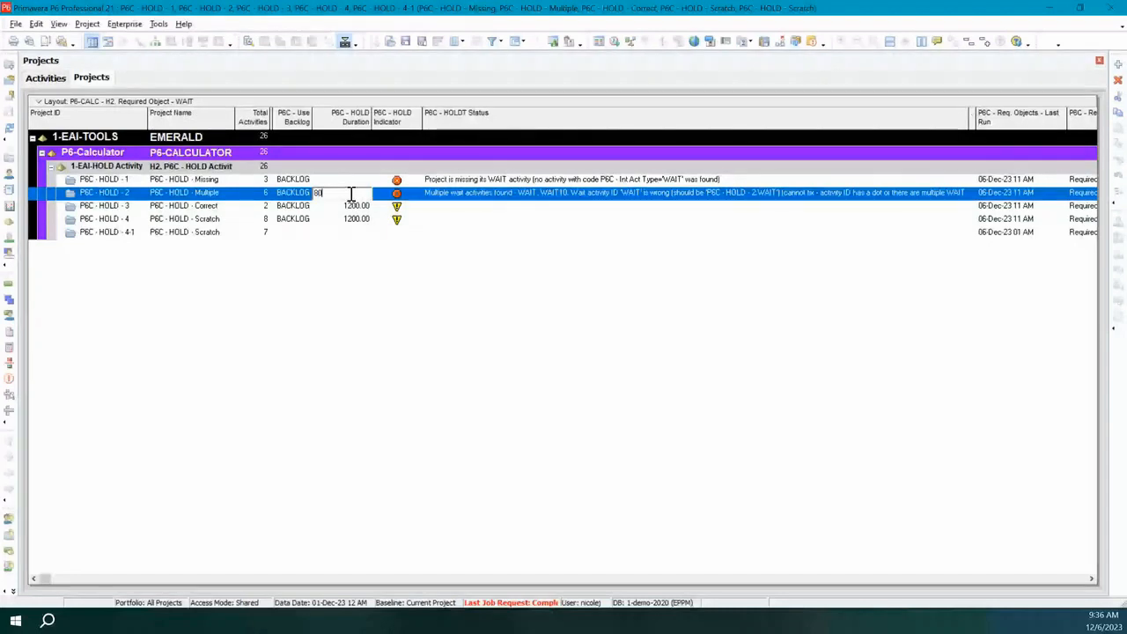
key(Return)
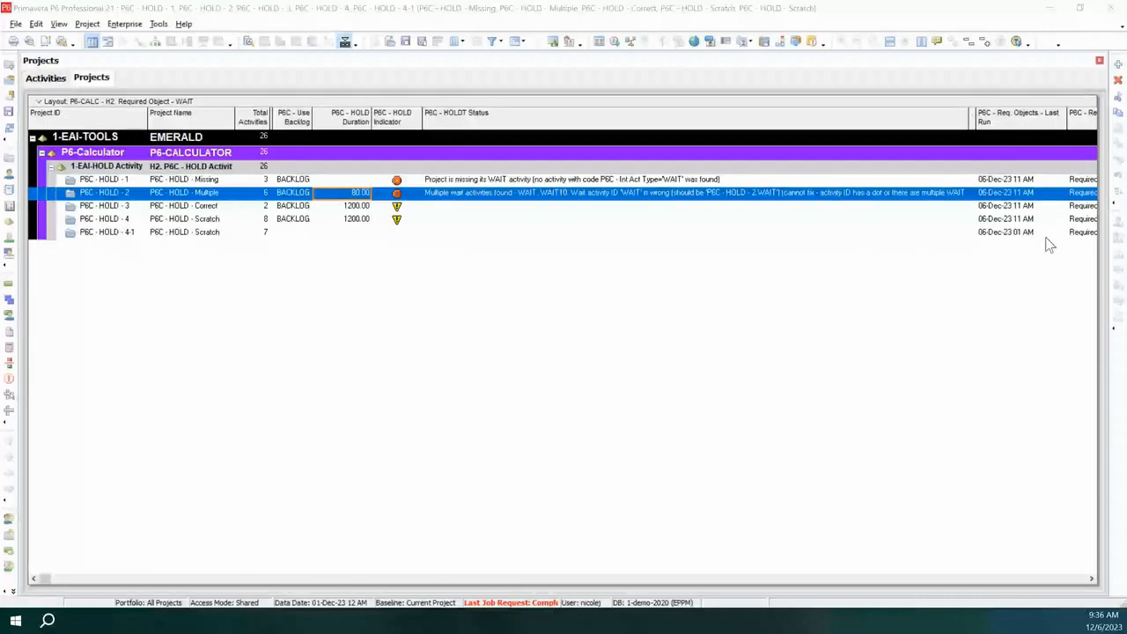
click(352, 184)
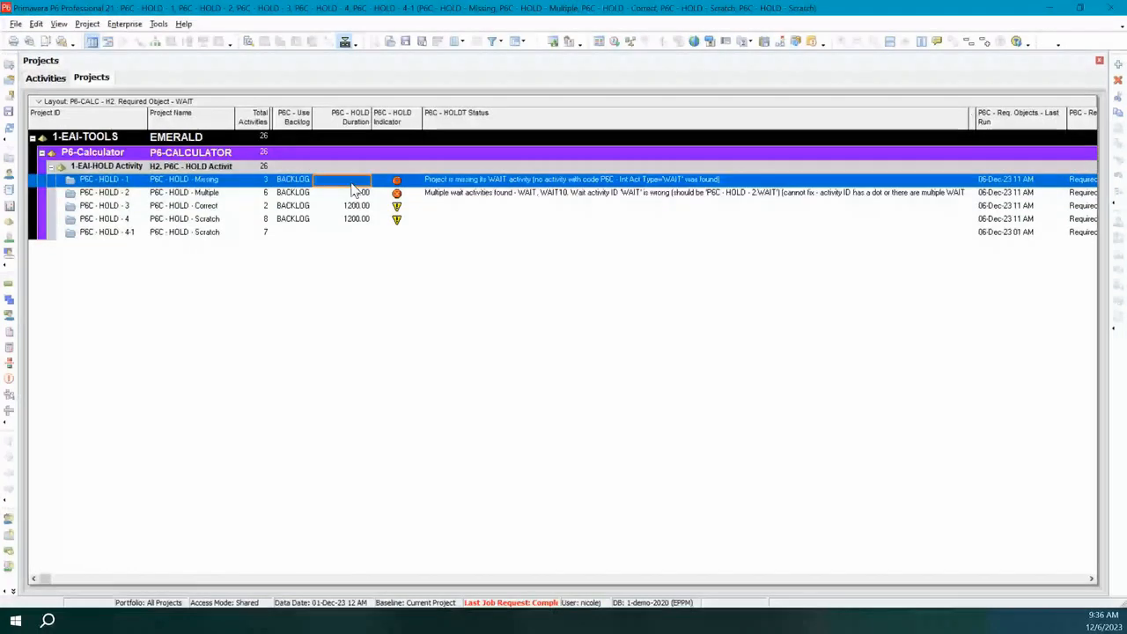
text(160)
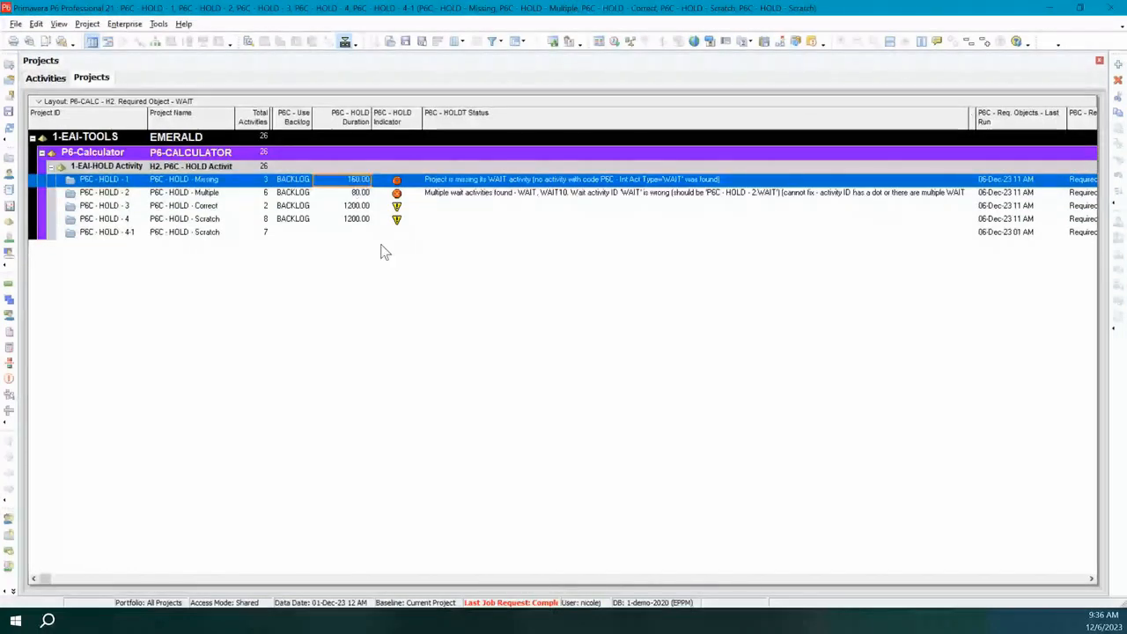
click(352, 234)
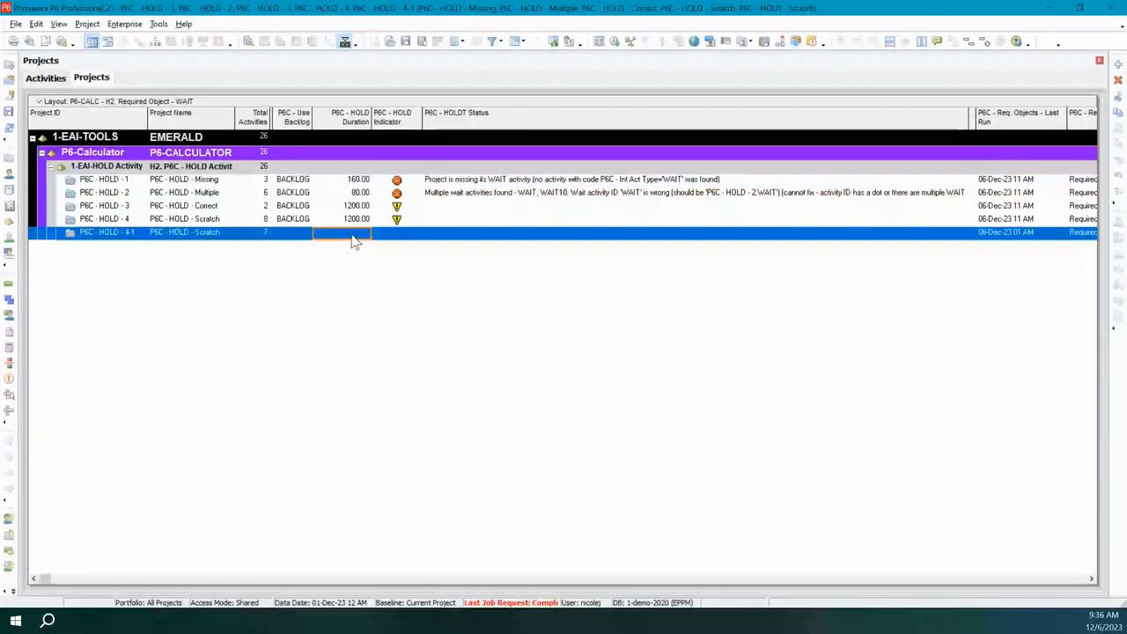
text(24)
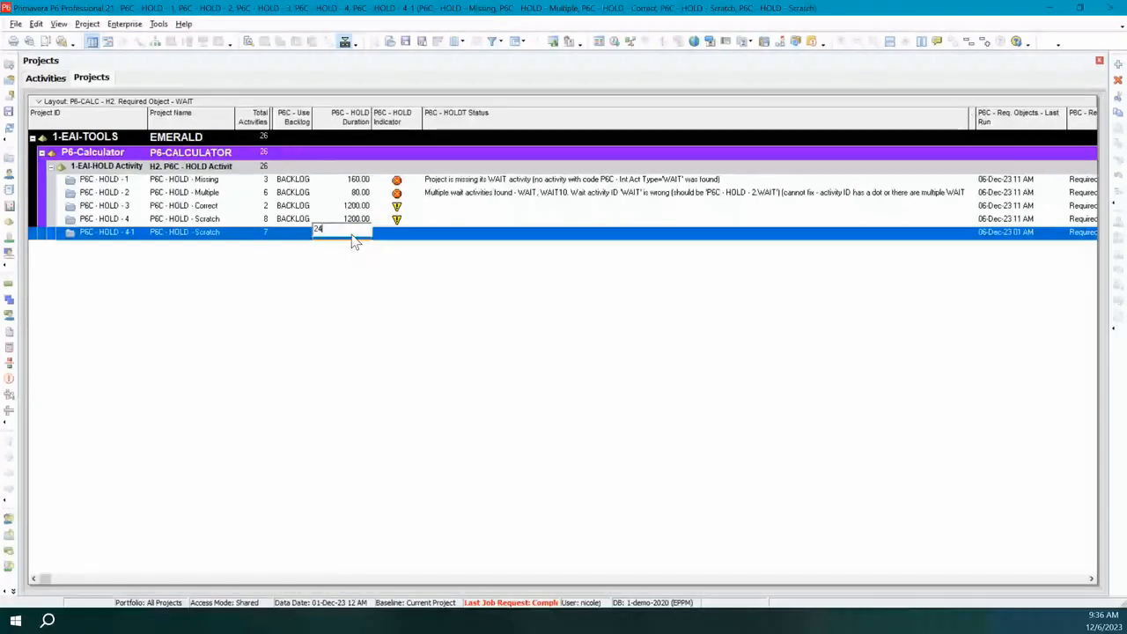
text(0)
key(Return)
Clear the P6C - Use Backlog value of project P6C - HOLD - 1 and reassign BACKLOG to it.
click(294, 232)
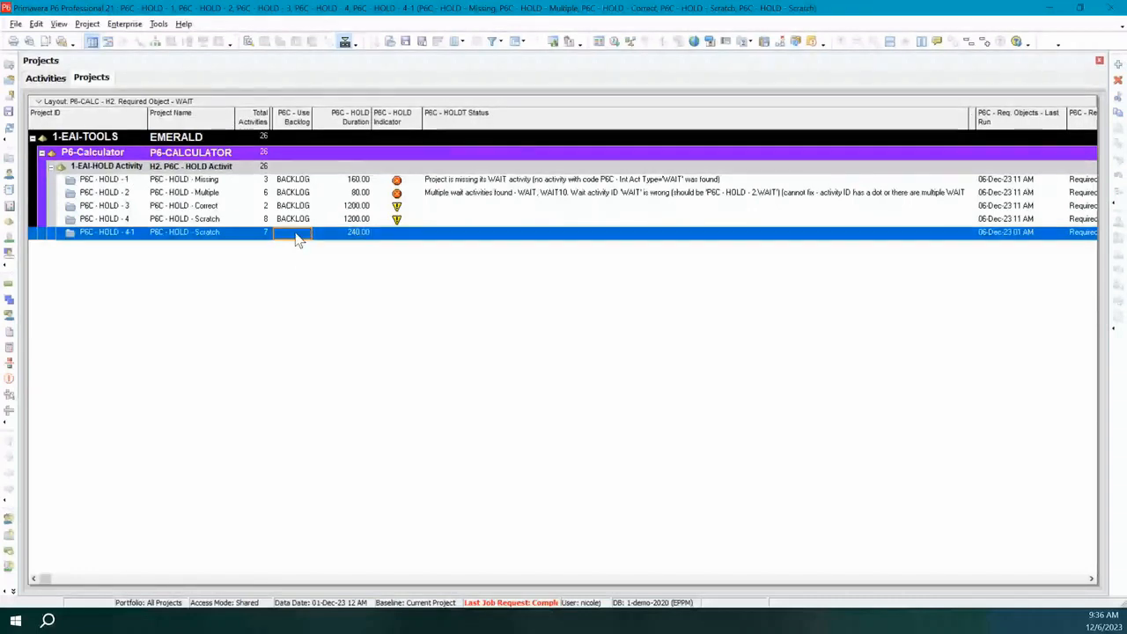
click(305, 181)
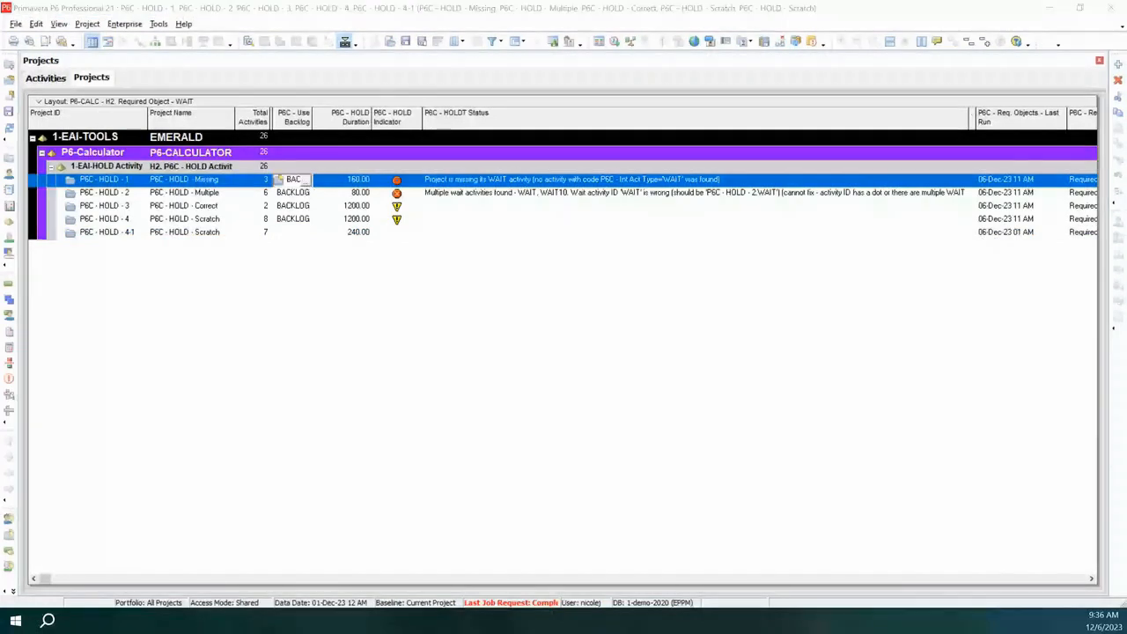
key(F5)
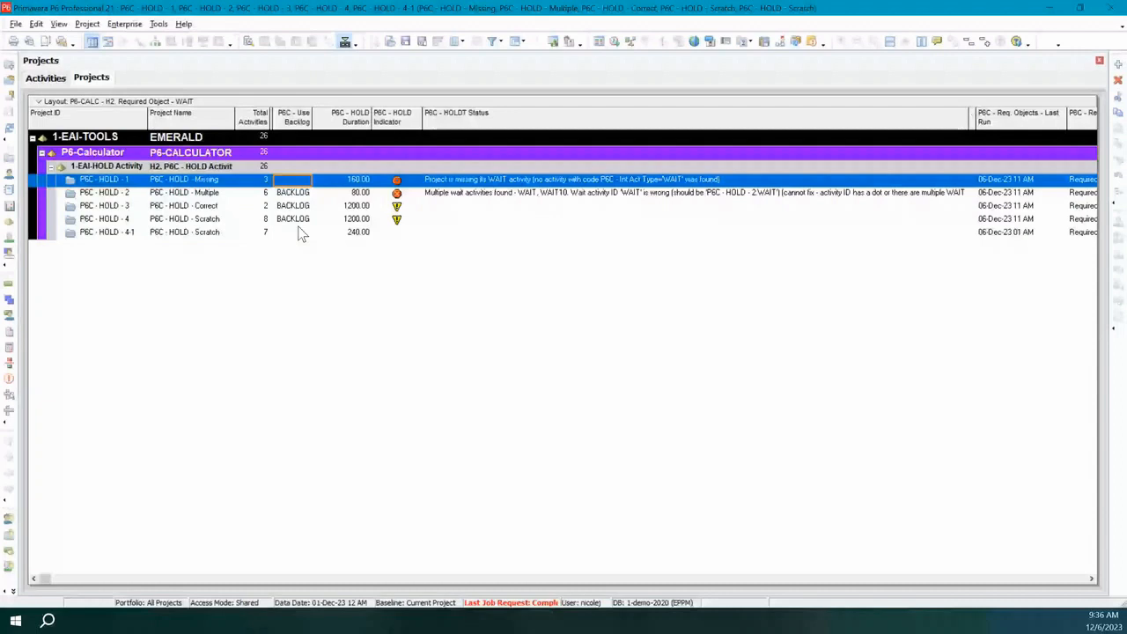
click(300, 182)
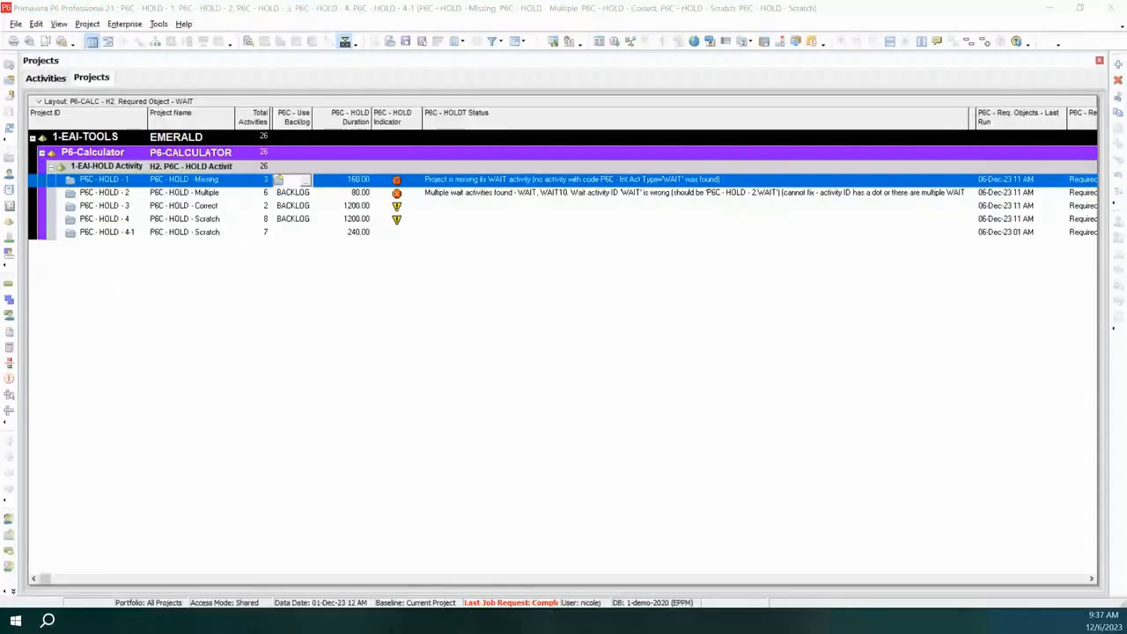
click(710, 132)
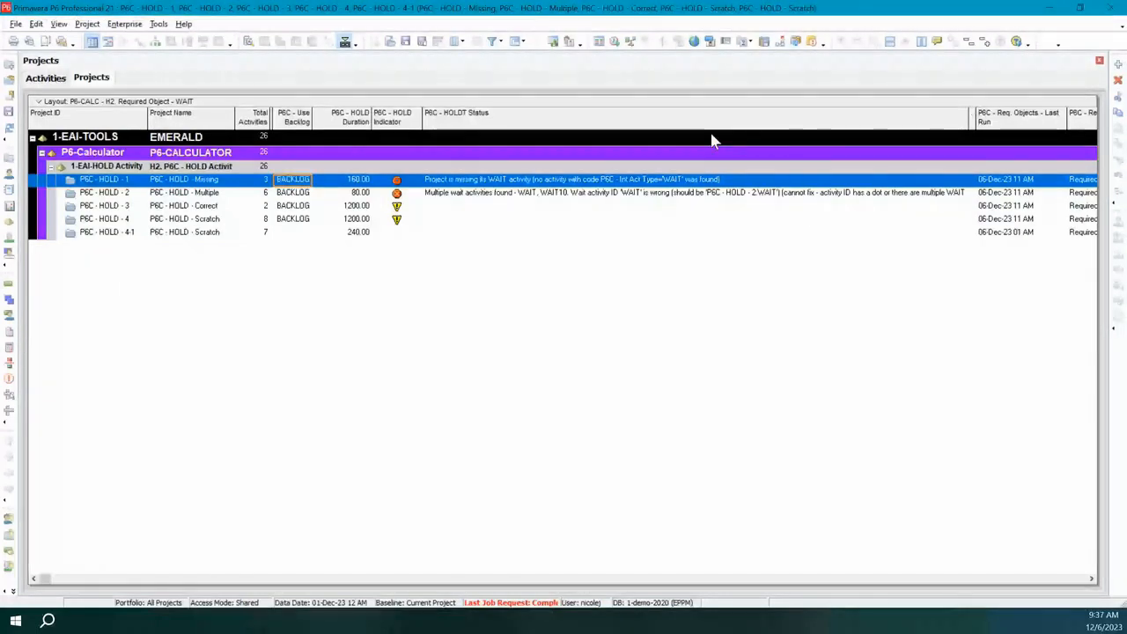
click(1039, 181)
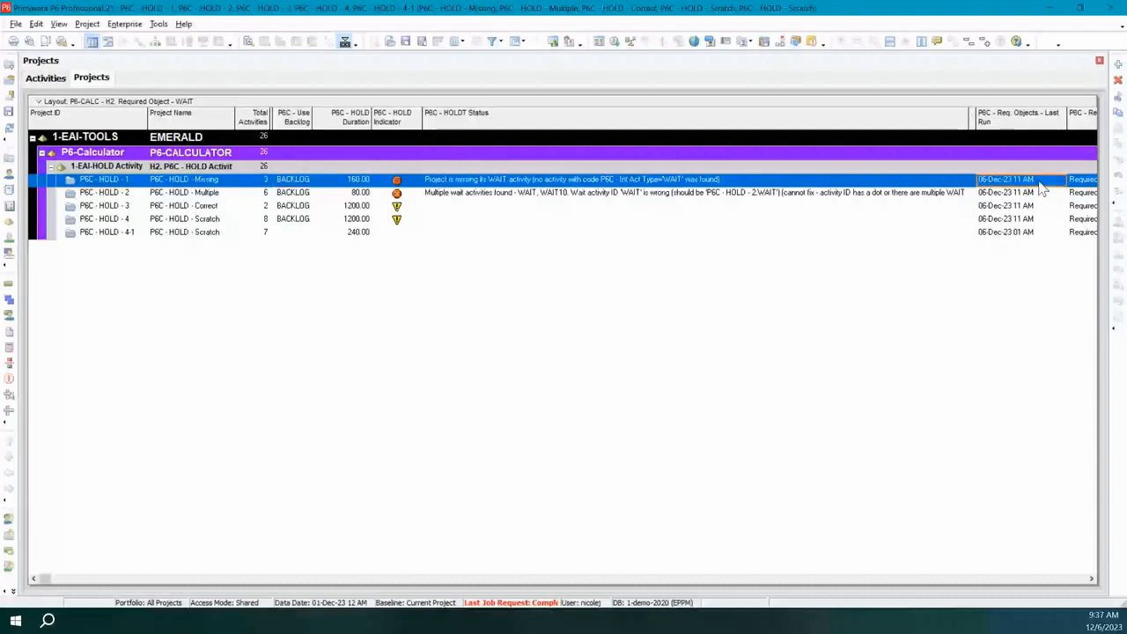
click(297, 233)
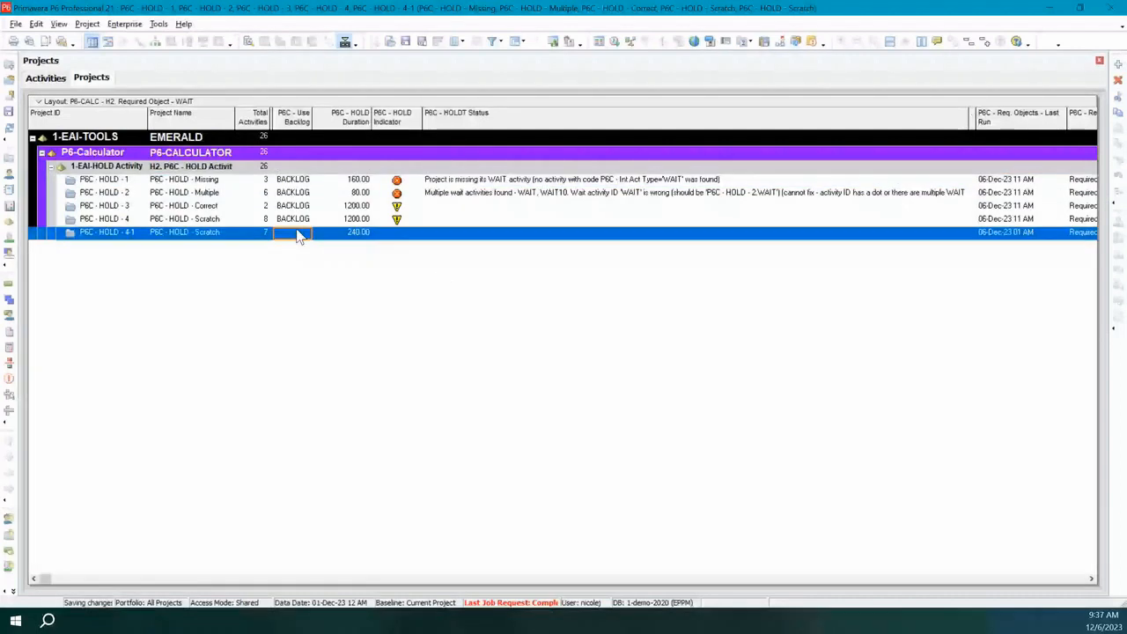
click(297, 234)
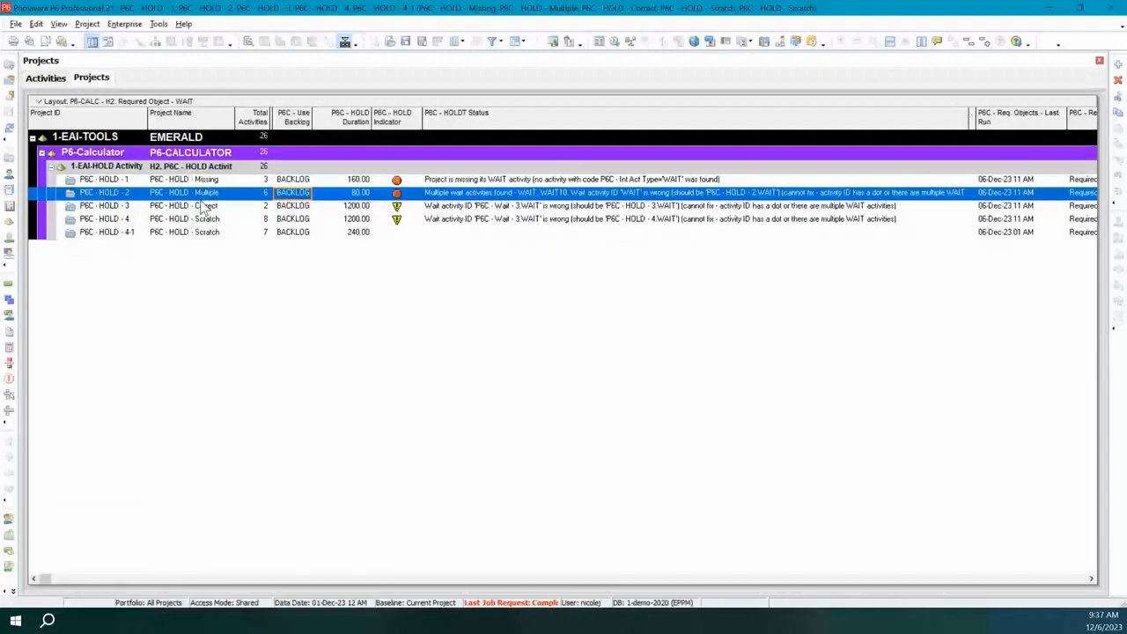
Examine the WAIT and HOLD bars in the activities Gantt chart against the WO - 10 and WO - 11 activities of P6C - HOLD - Scratch.
click(46, 77)
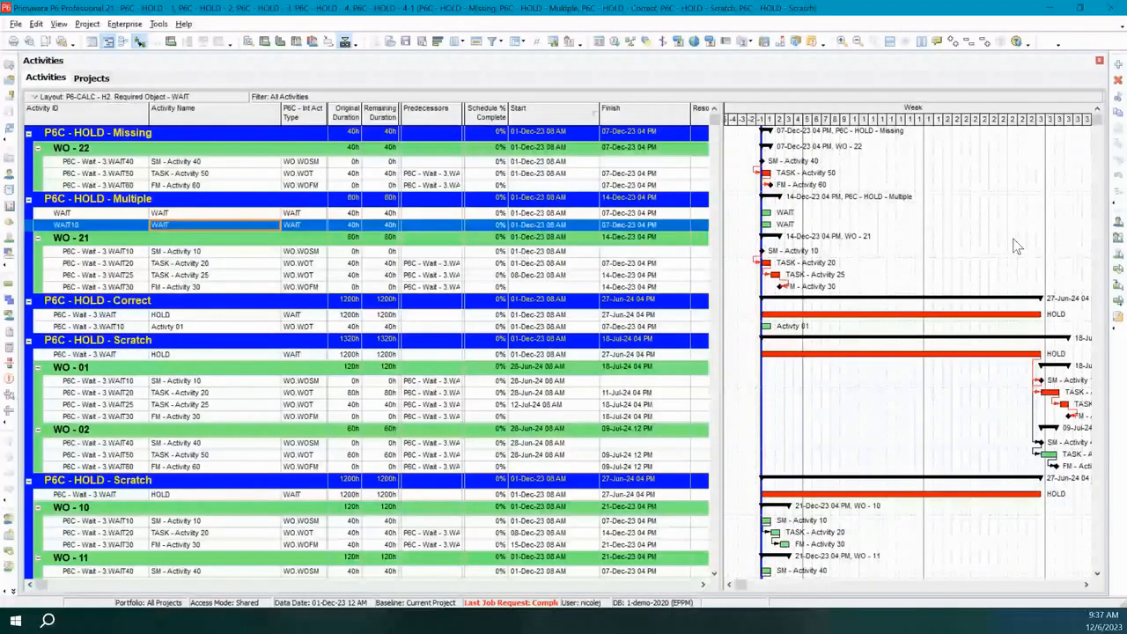
scroll(841, 504, down, 1)
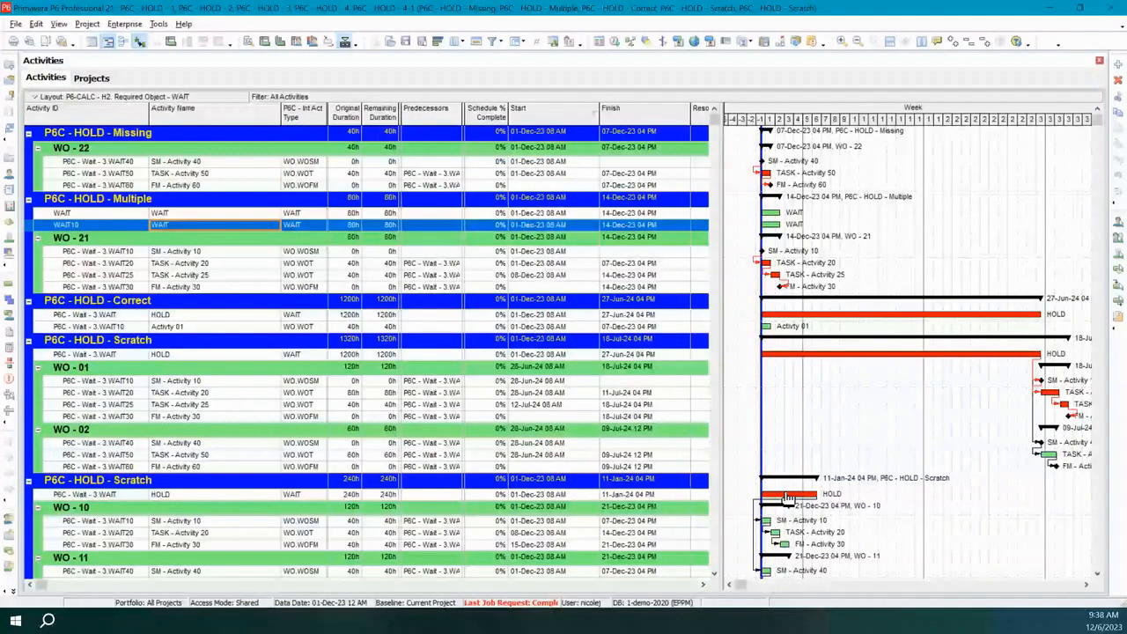
scroll(821, 458, down, 1)
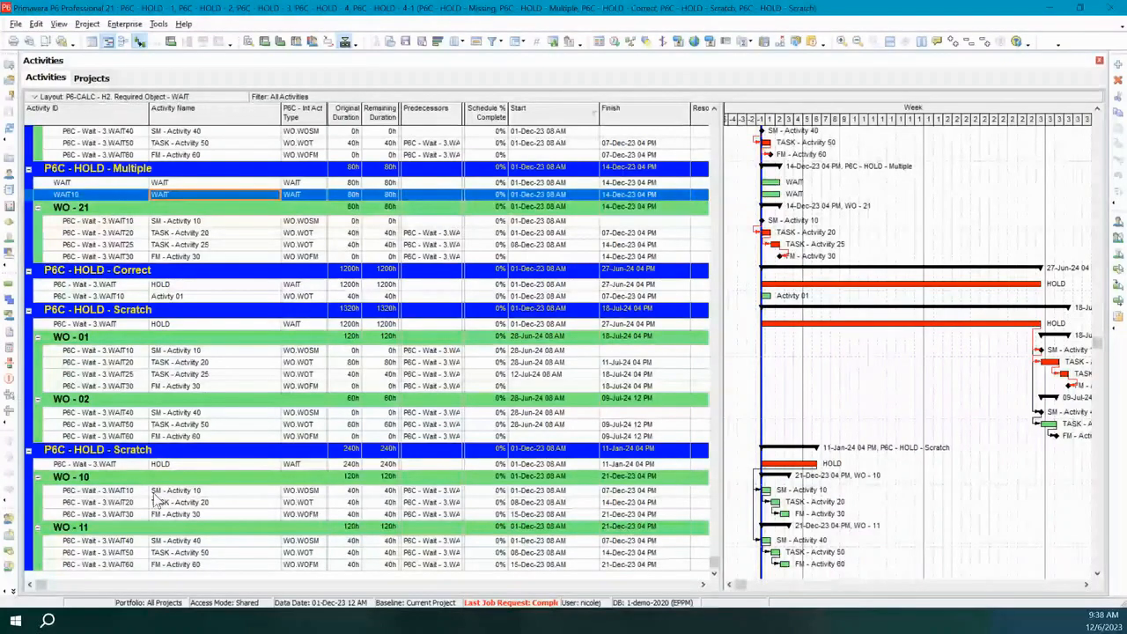
Look up the Work Order Start Milestone code WO.WOSM among the P6C - Int Act Type values for SM - Activity 10 in WO - 10.
click(319, 493)
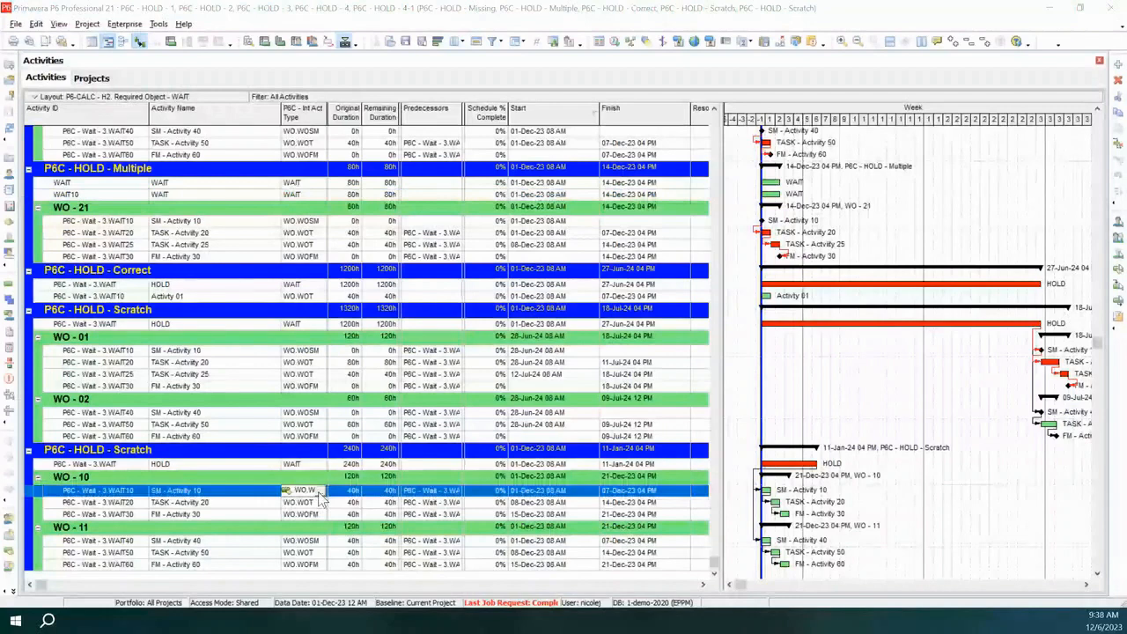
click(319, 493)
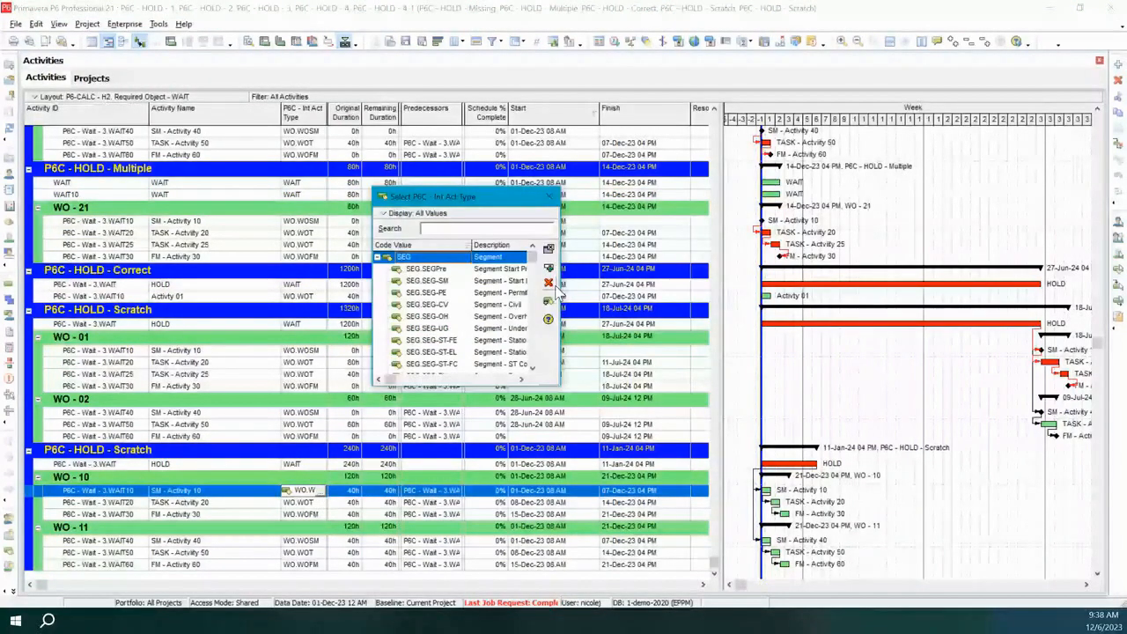
drag(557, 294, 678, 287)
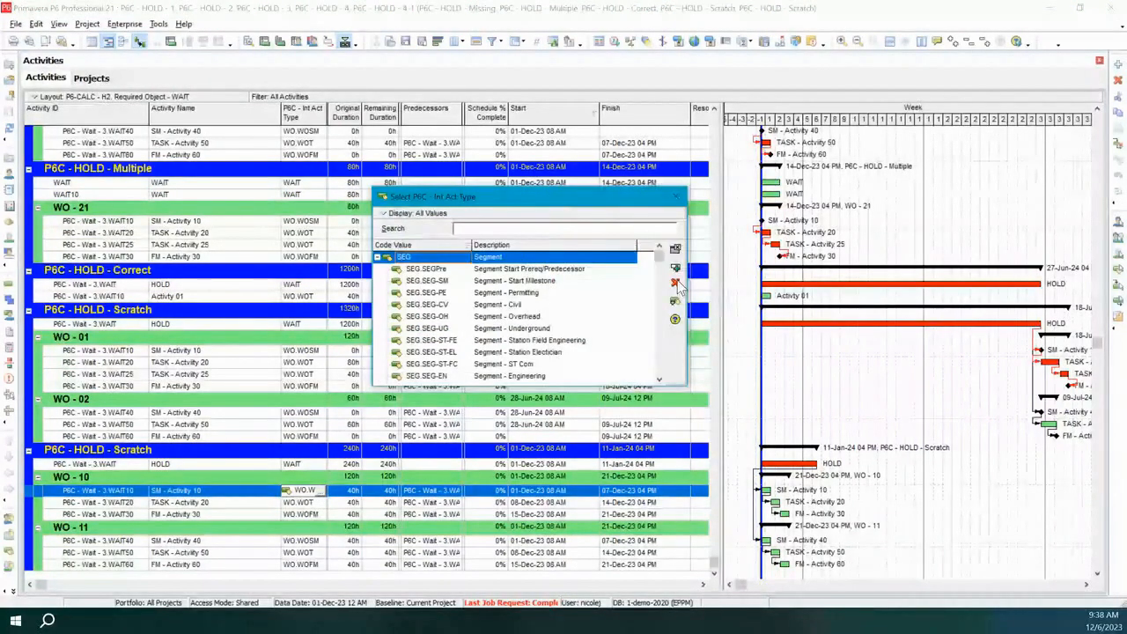
click(378, 258)
scroll(414, 304, down, 1)
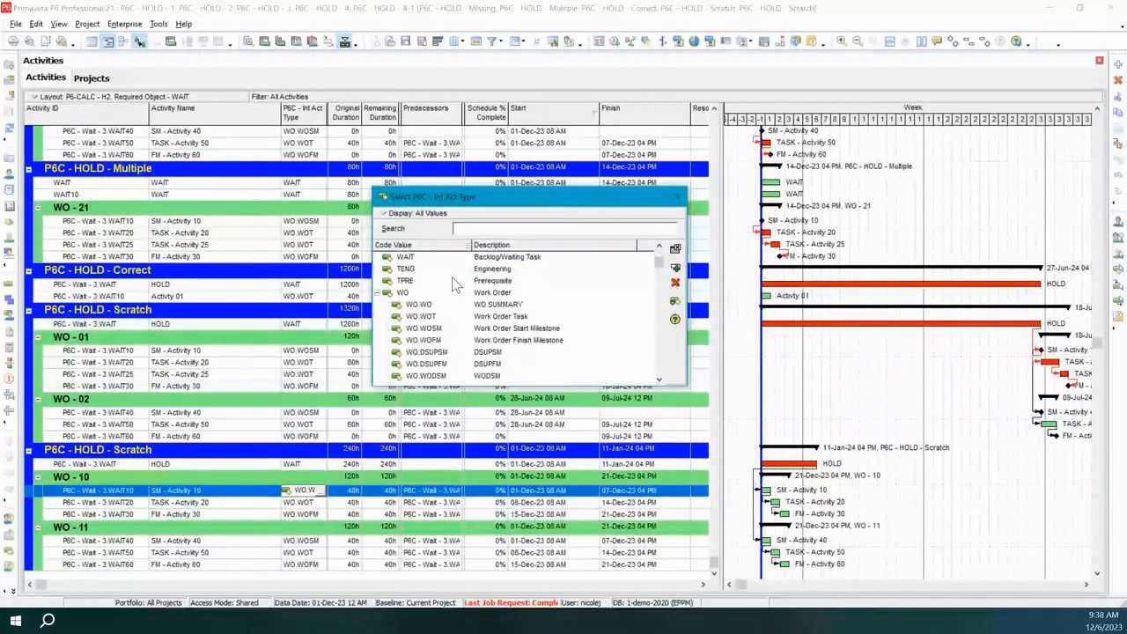
click(495, 331)
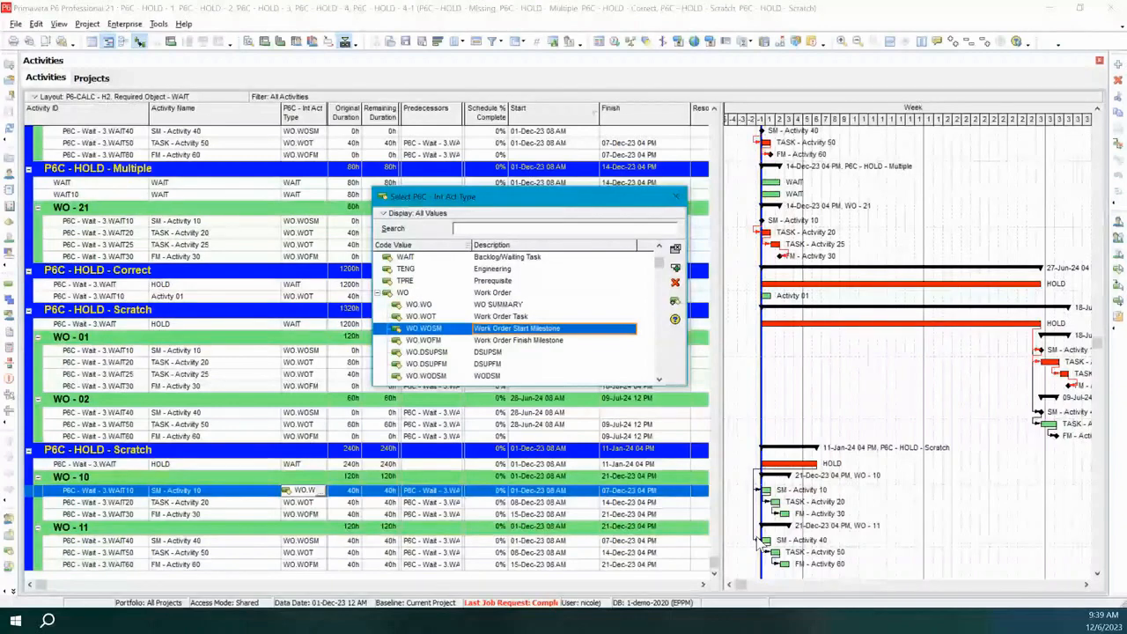
click(675, 199)
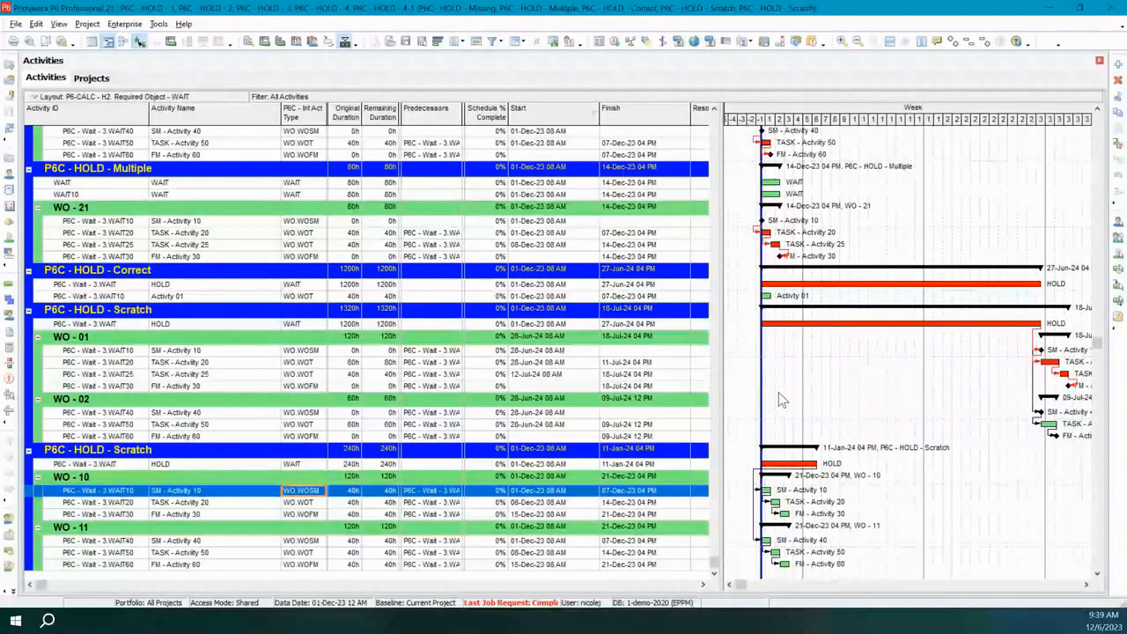
Schedule all open projects using their own data dates.
click(616, 44)
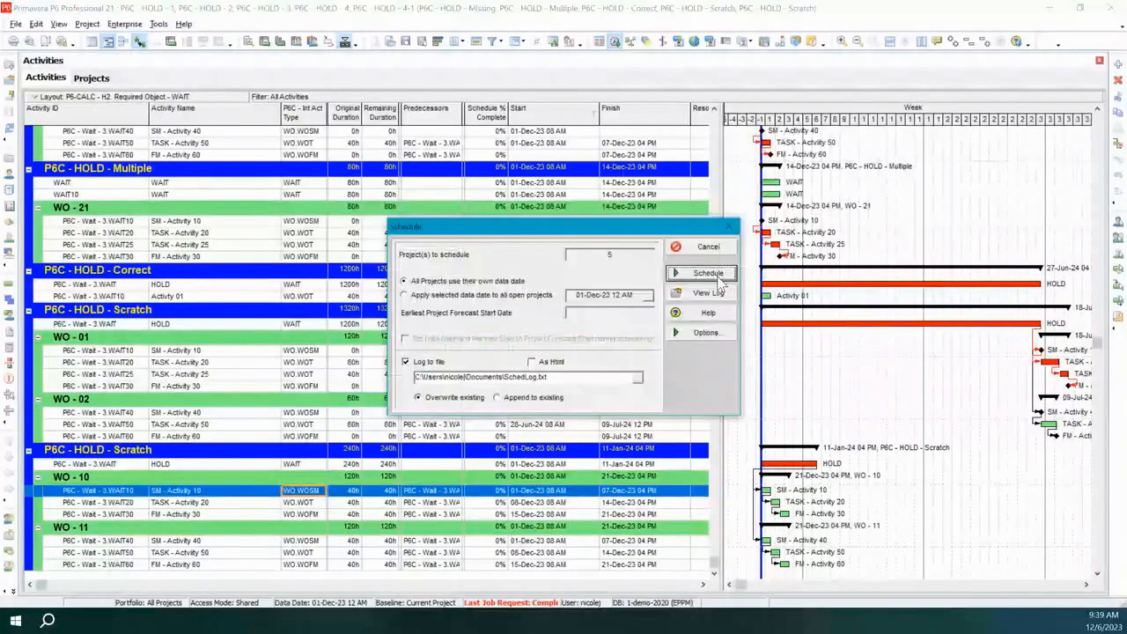
key(Return)
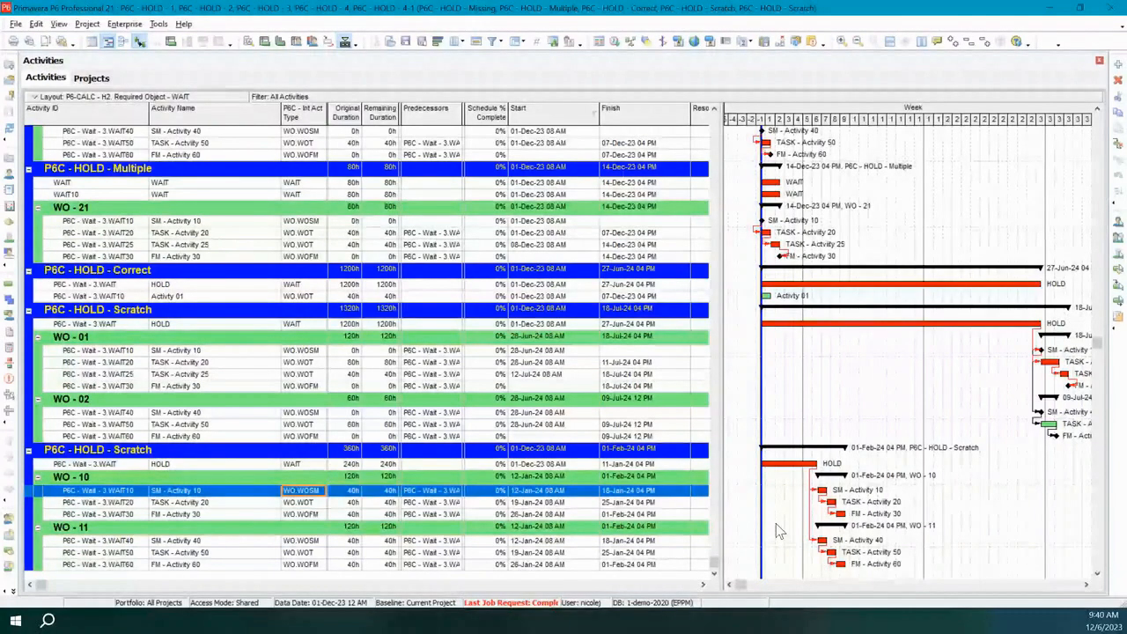
Check the WAIT activity in P6C - HOLD - Multiple and the HOLD activity in the P6C - HOLD - Scratch project containing WO - 01.
scroll(696, 276, up, 1)
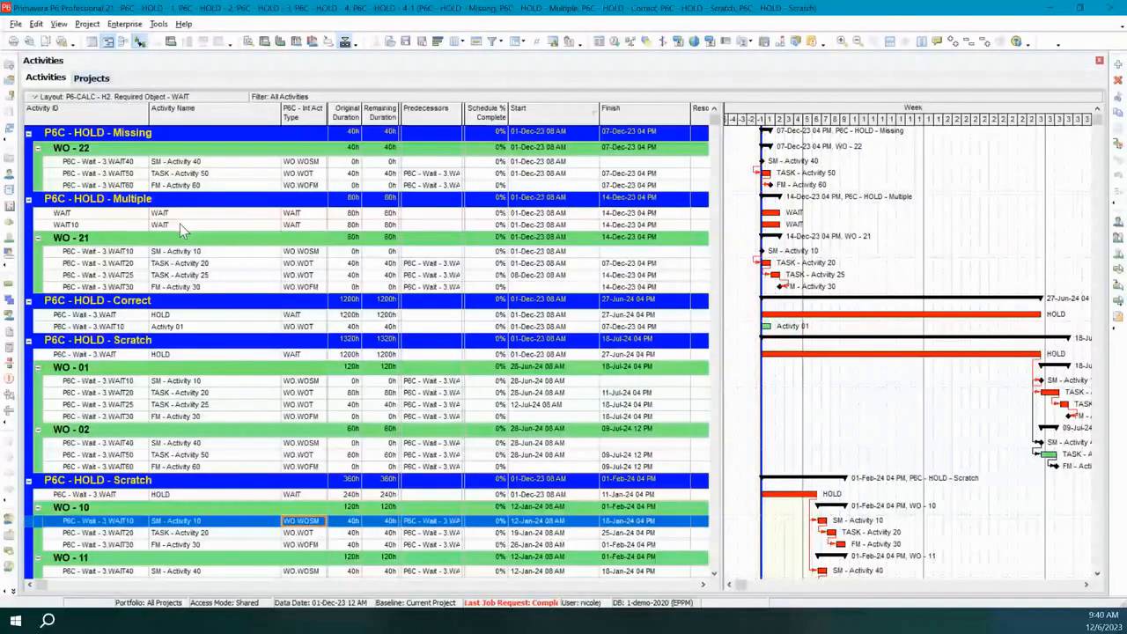
click(100, 217)
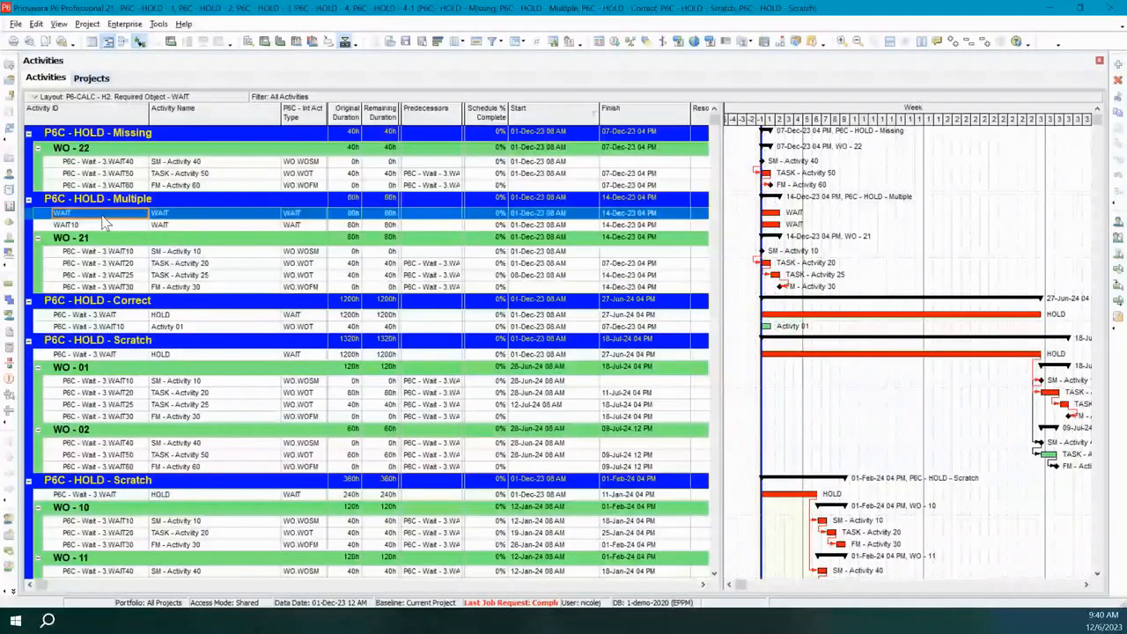
click(180, 356)
click(183, 360)
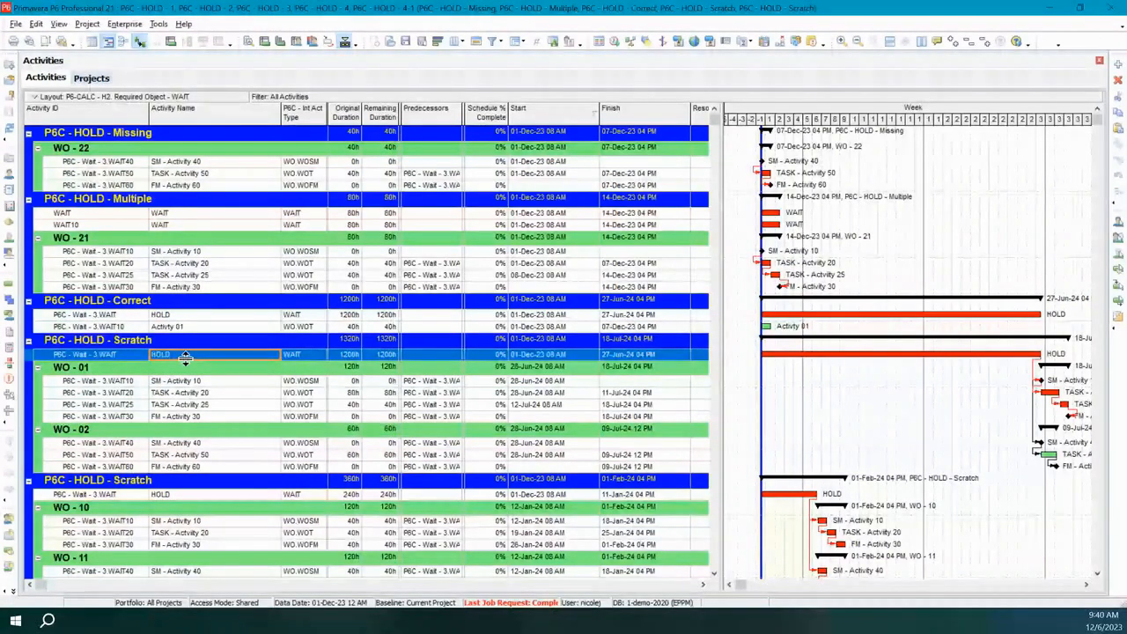
Paste the copied HOLD activity into P6C - HOLD - Missing with the default copy options and change its Activity ID to WAIT.
click(146, 137)
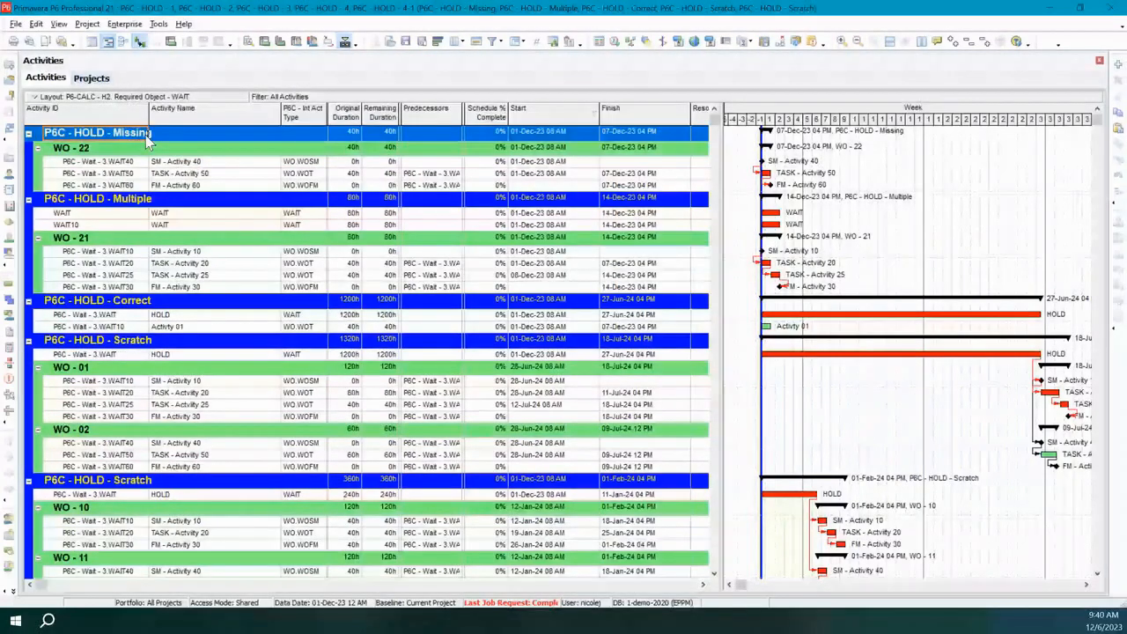
key(ctrl+v)
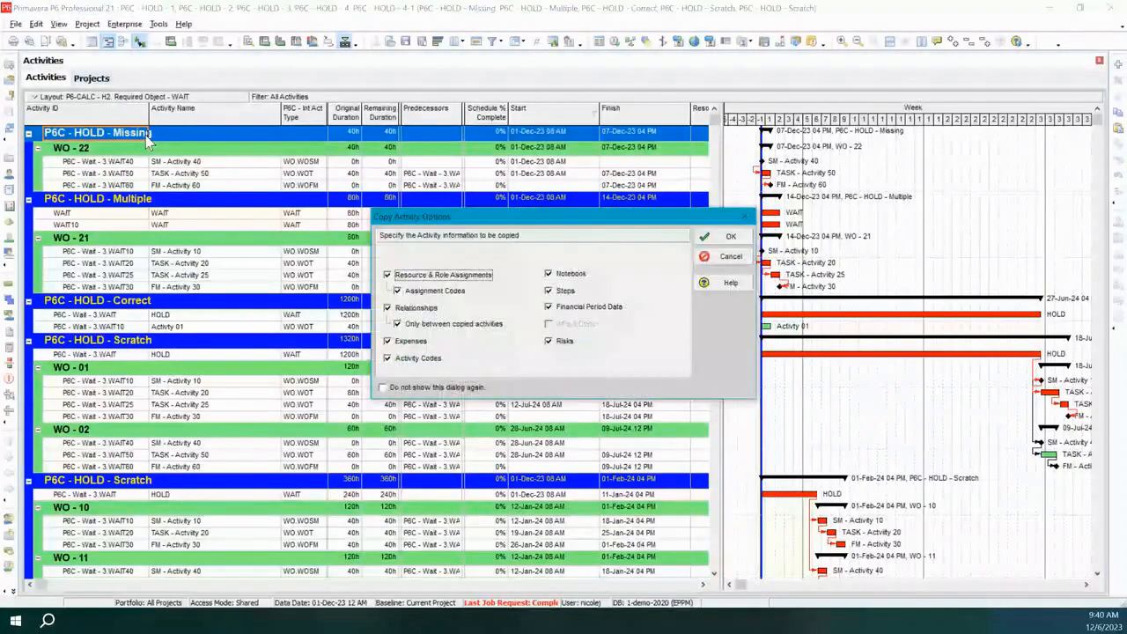
click(733, 239)
click(736, 226)
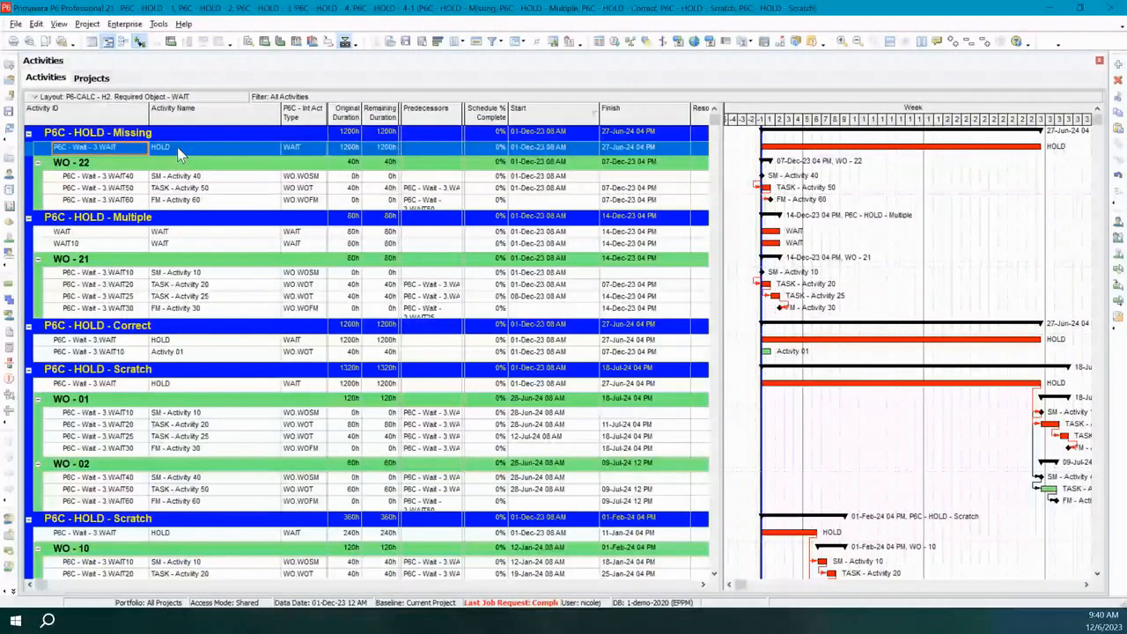
click(134, 150)
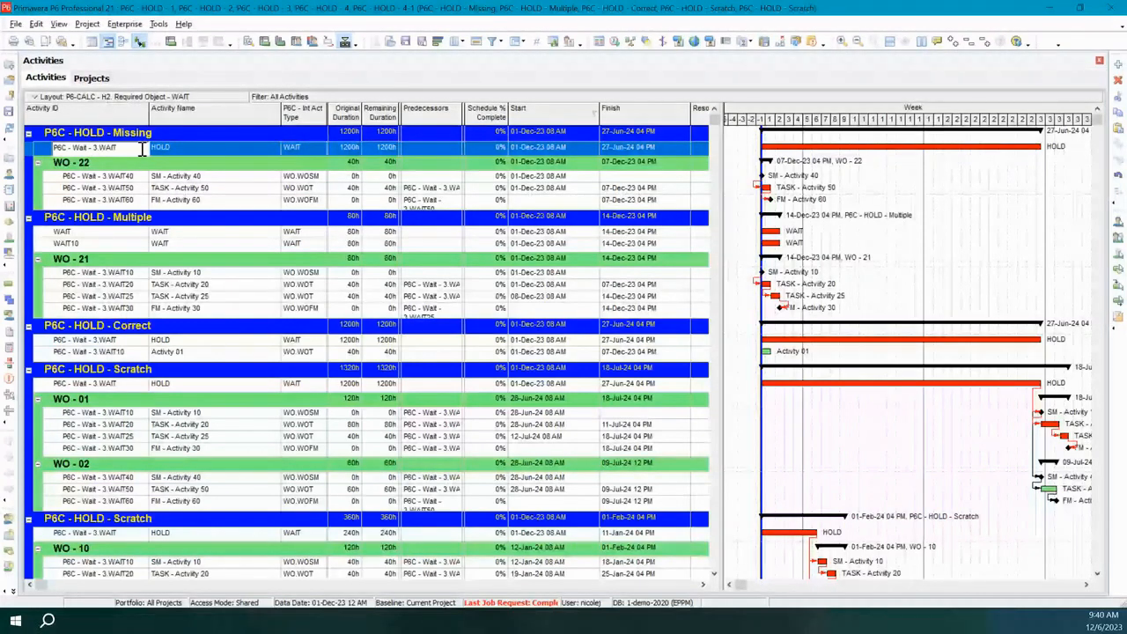
drag(99, 148, 9, 148)
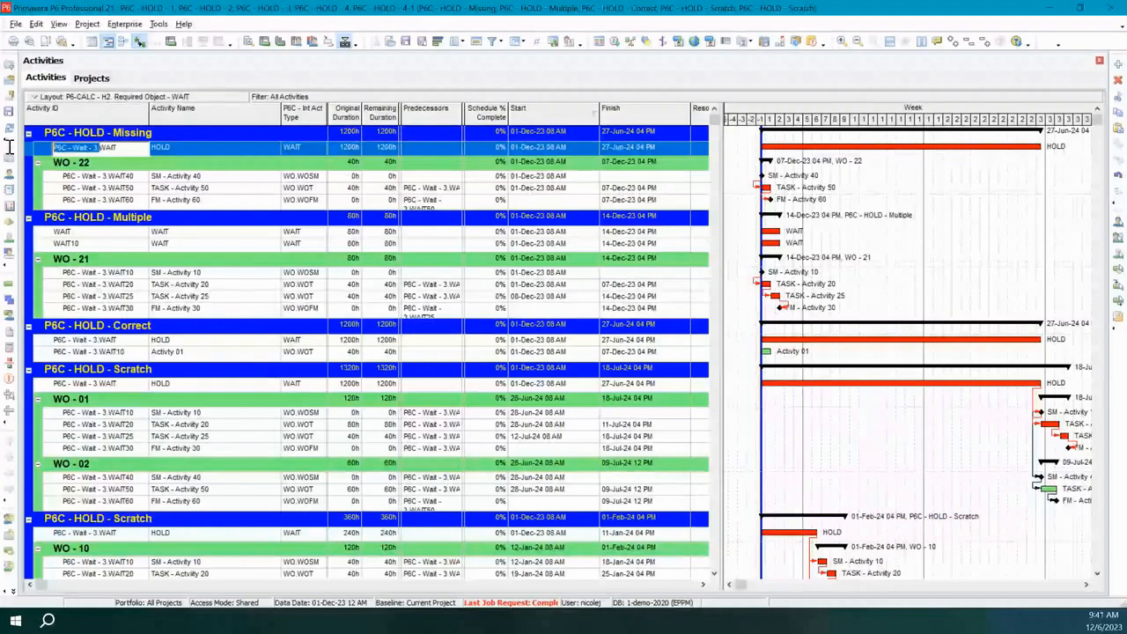
key(BackSpace)
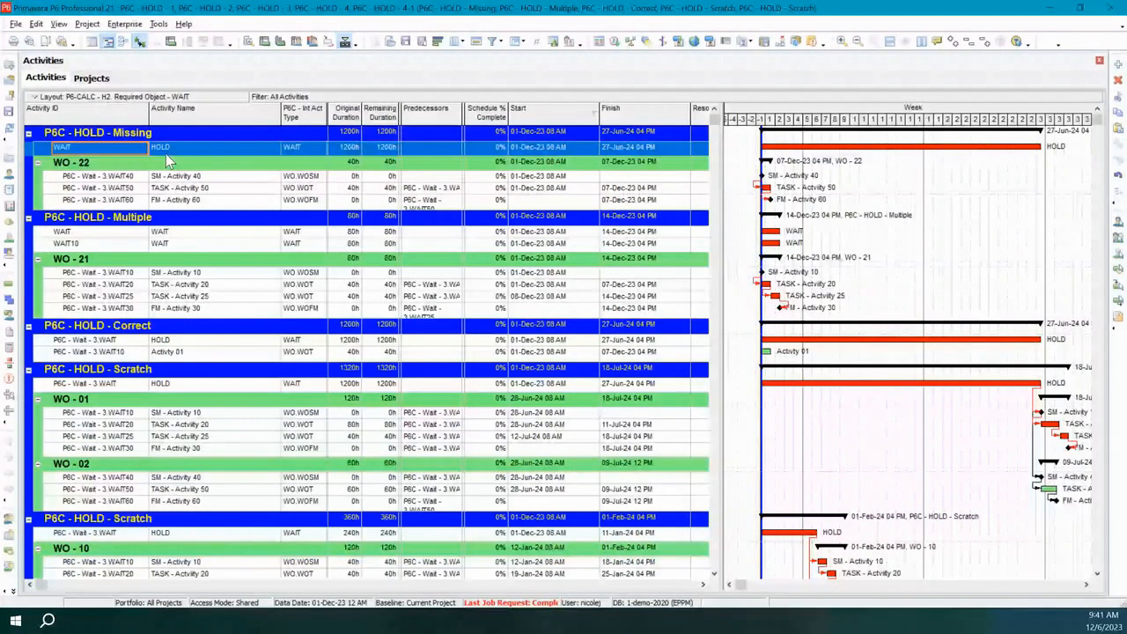
Delete the duplicate WAIT10 activity from P6C - HOLD - Multiple.
click(170, 234)
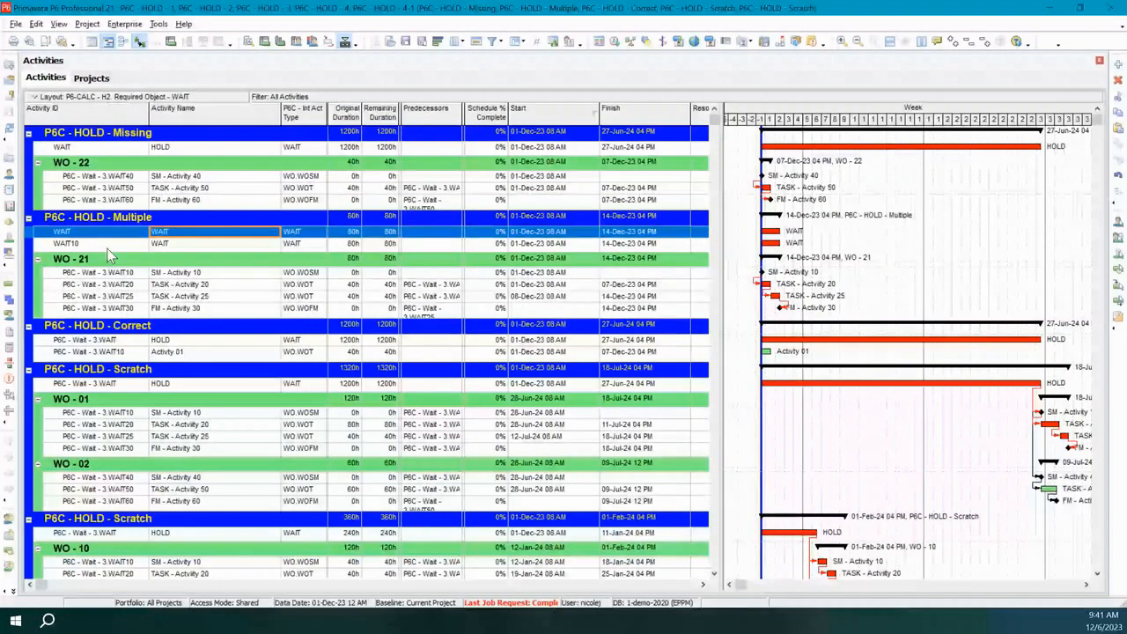
click(106, 246)
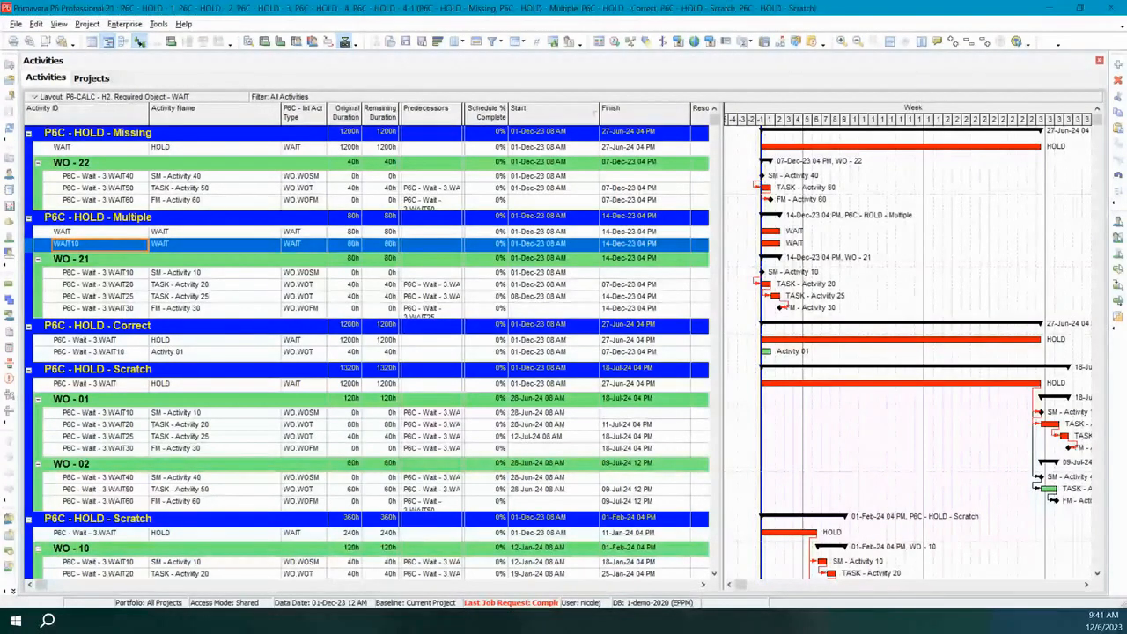
key(Delete)
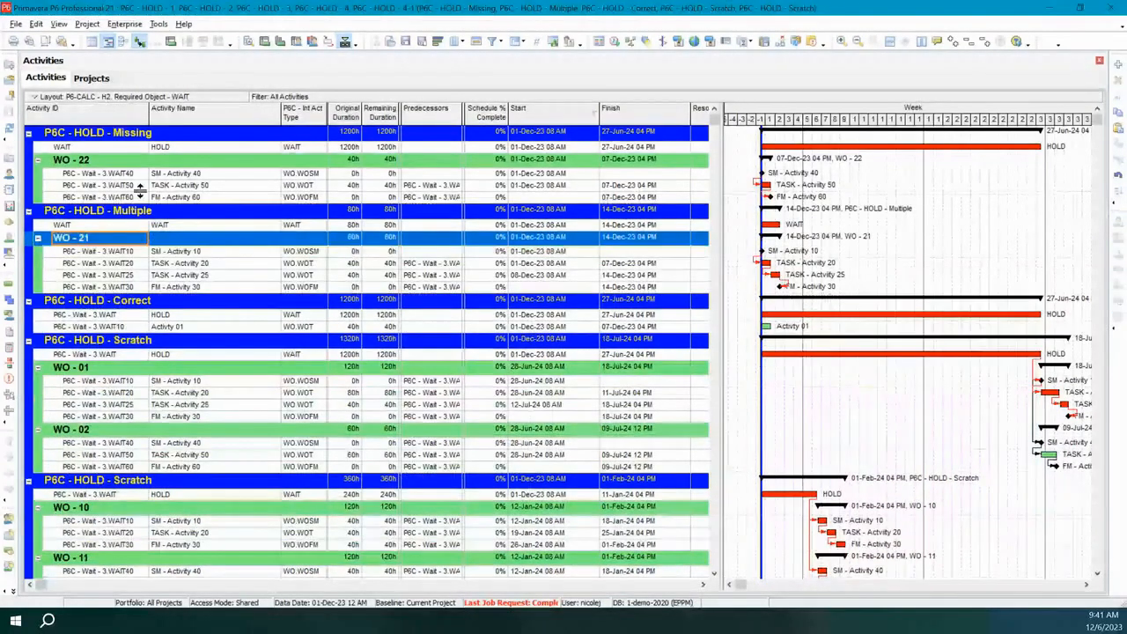
Refresh the activities to load the updated WAIT and HOLD activities, and schedule all open projects using their own data dates.
click(11, 128)
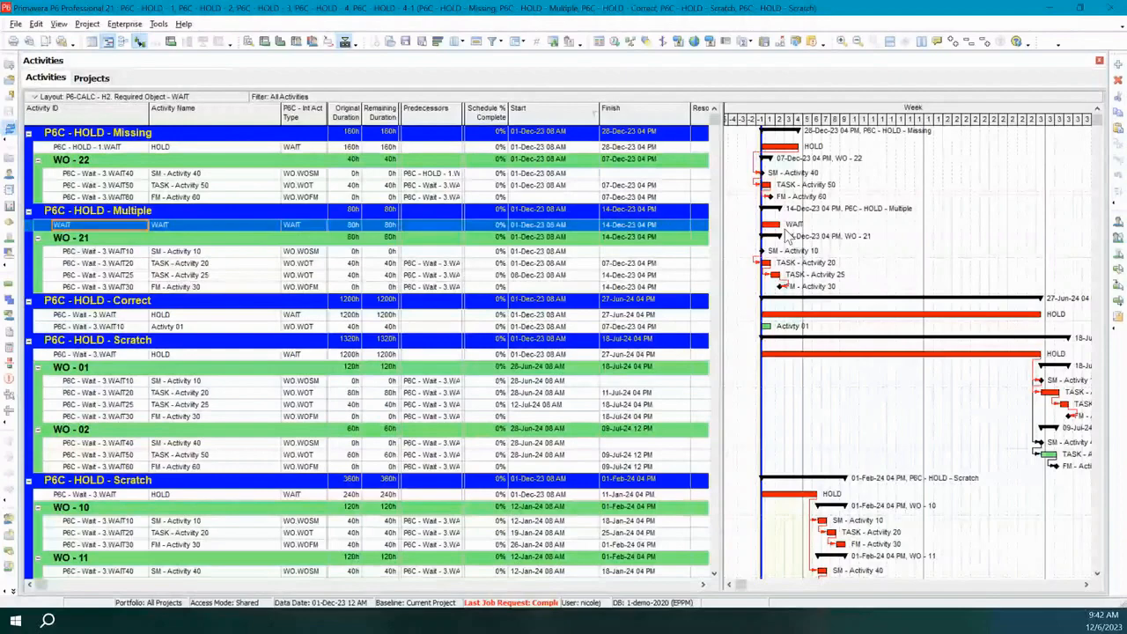
key(F5)
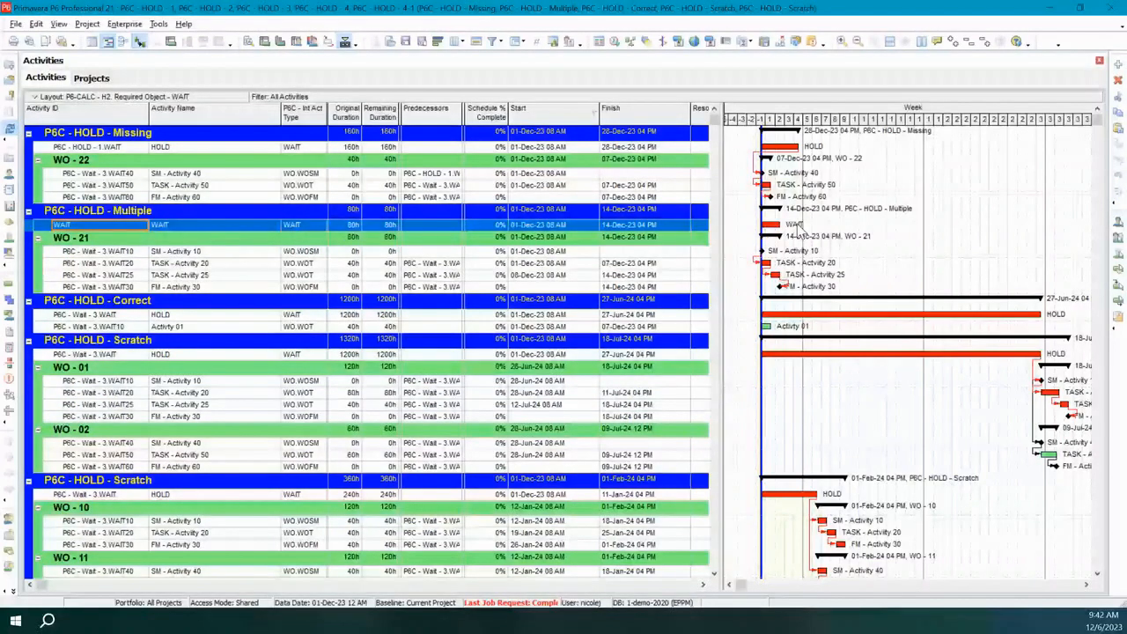
key(F9)
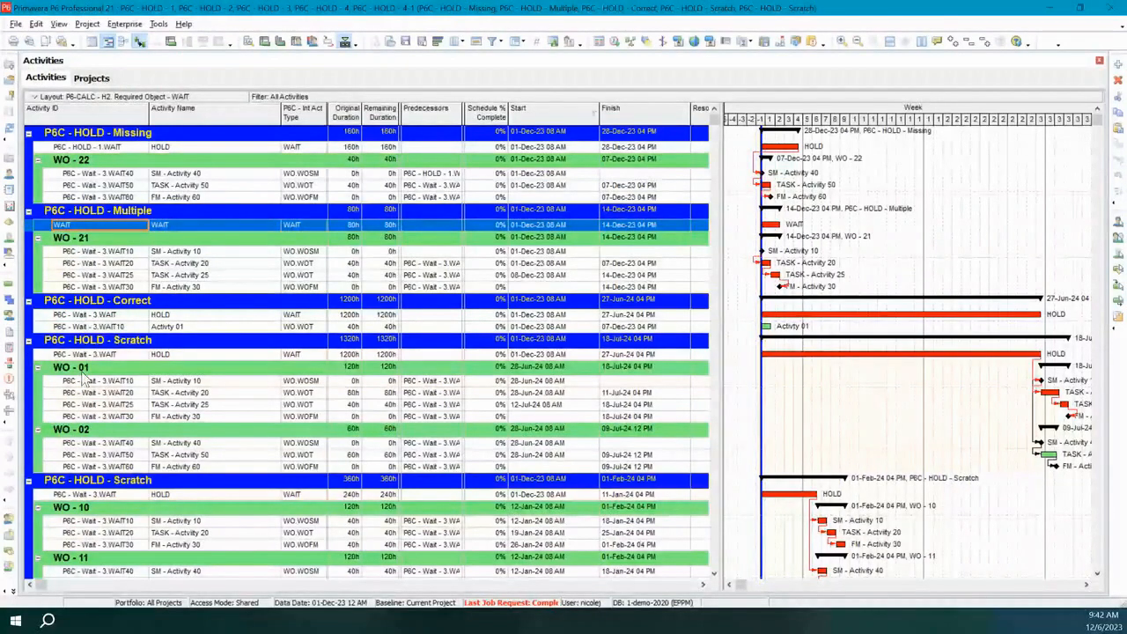
click(10, 129)
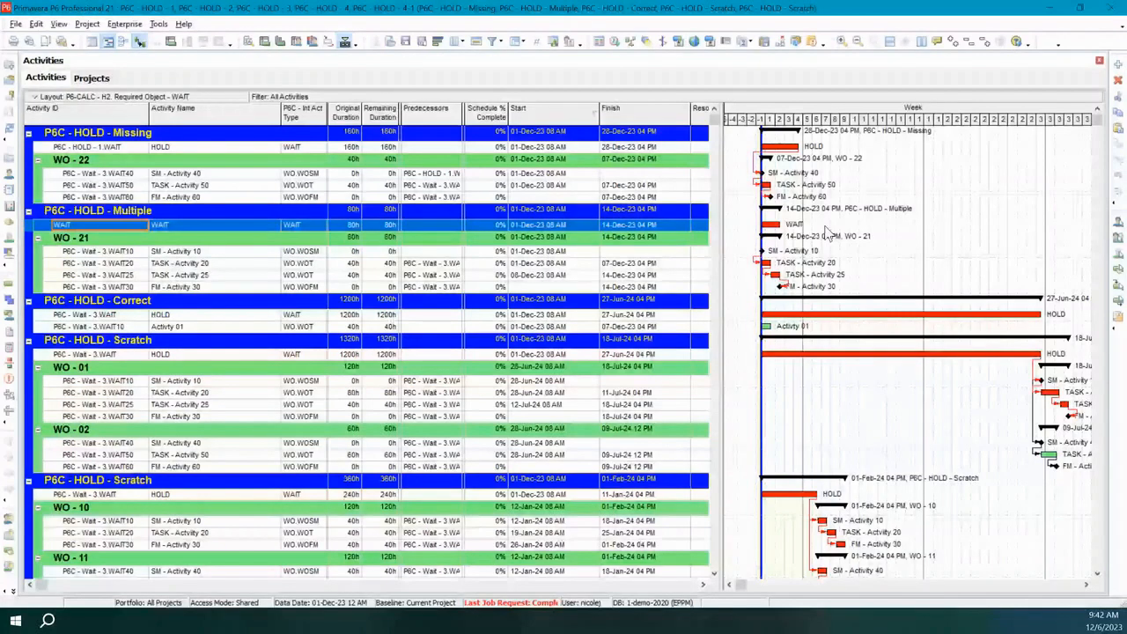
click(11, 130)
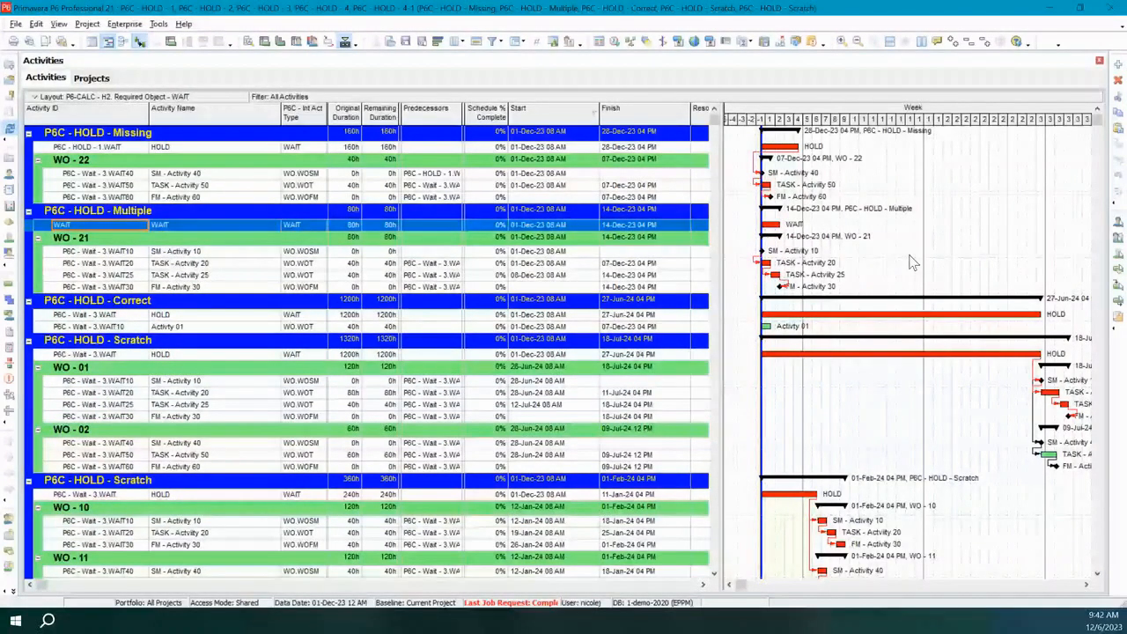
key(F5)
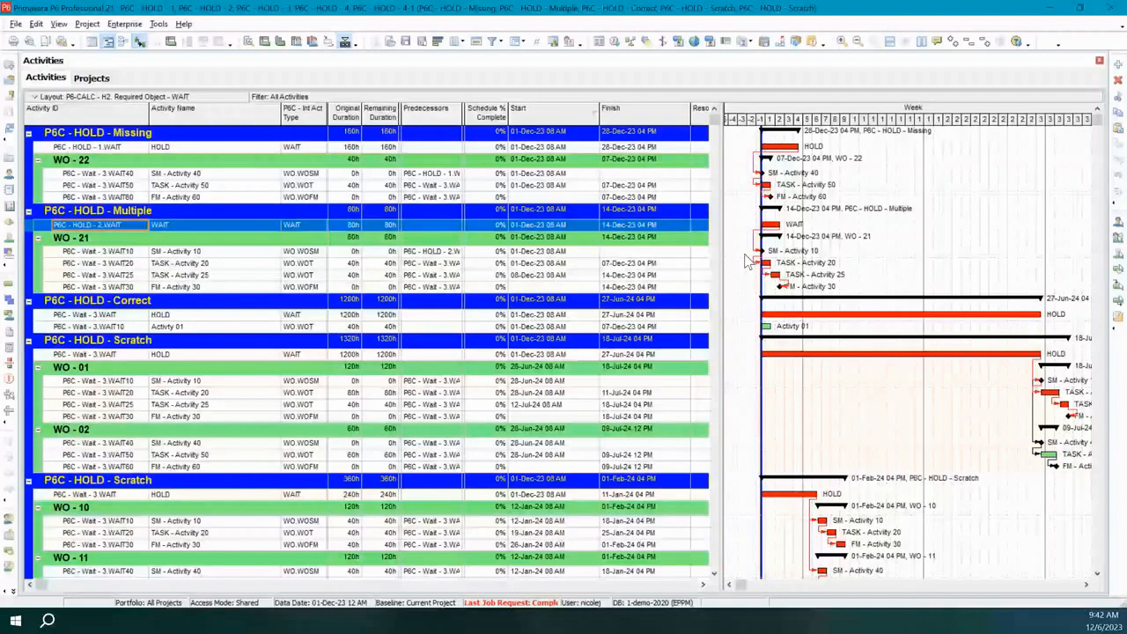
click(615, 41)
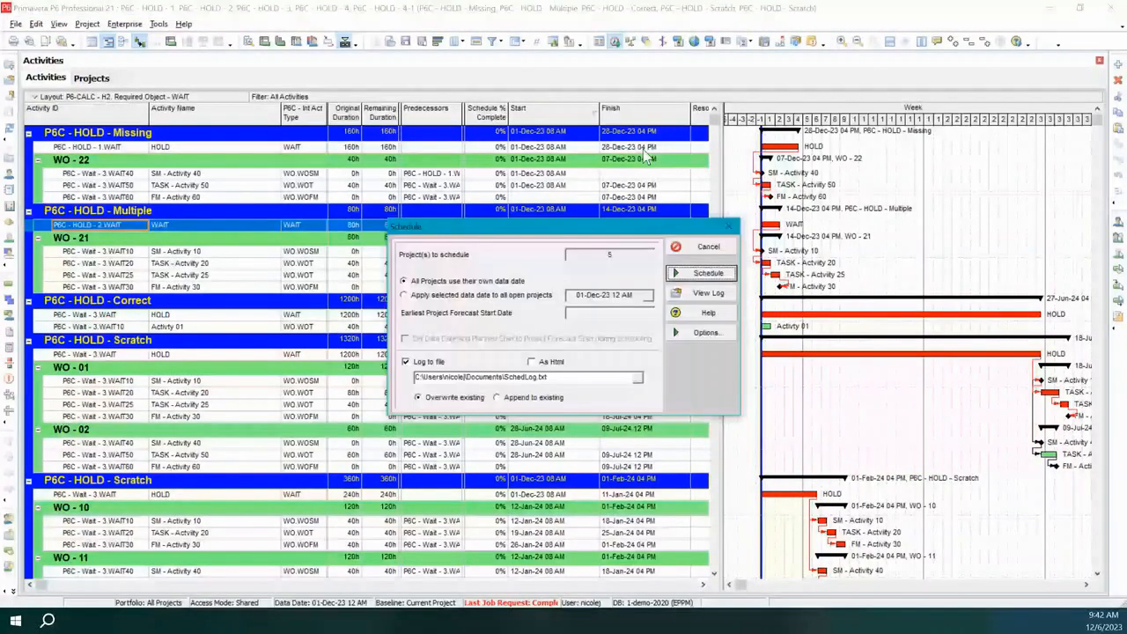
click(694, 274)
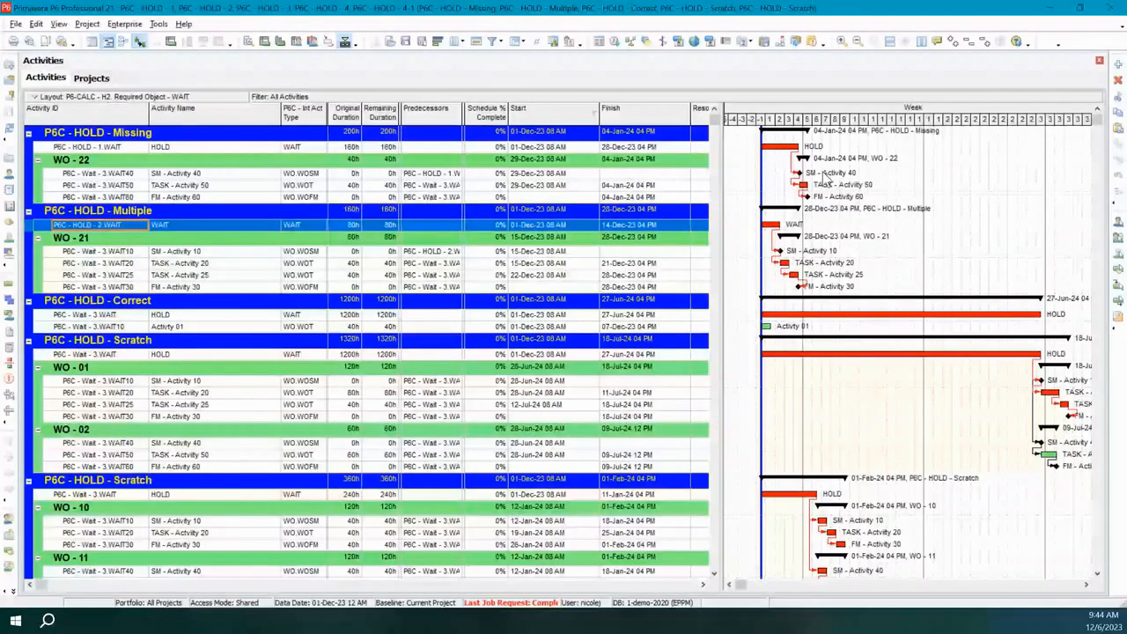
Mark SM - Activity 40, TASK - Activity 50 and FM - Activity 60 in WO - 22 as started and finished.
click(195, 174)
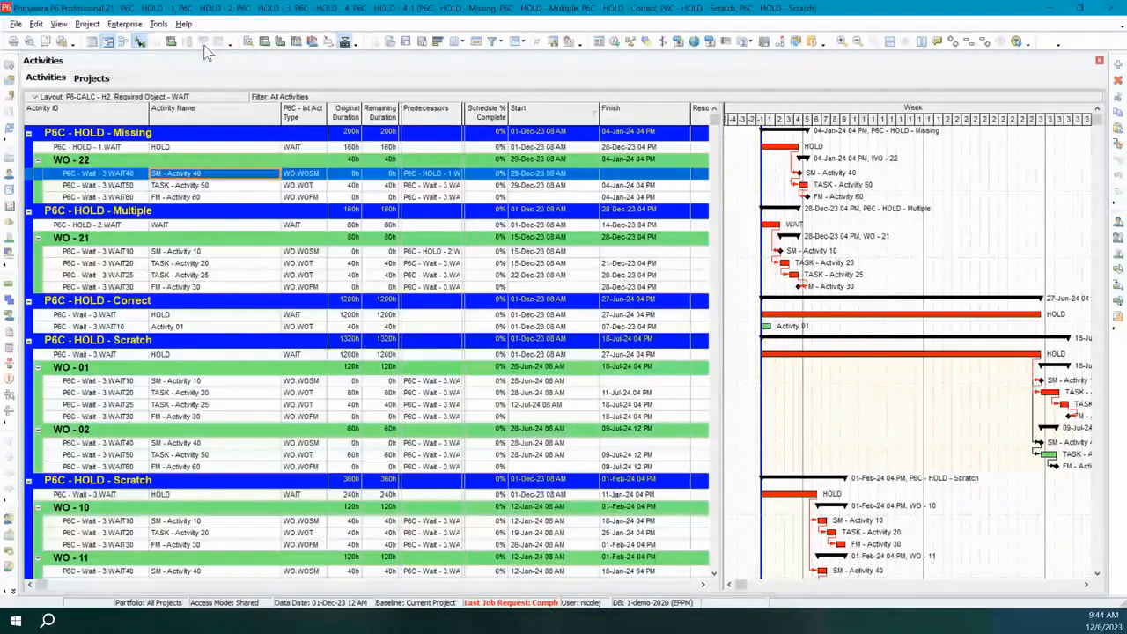
click(249, 43)
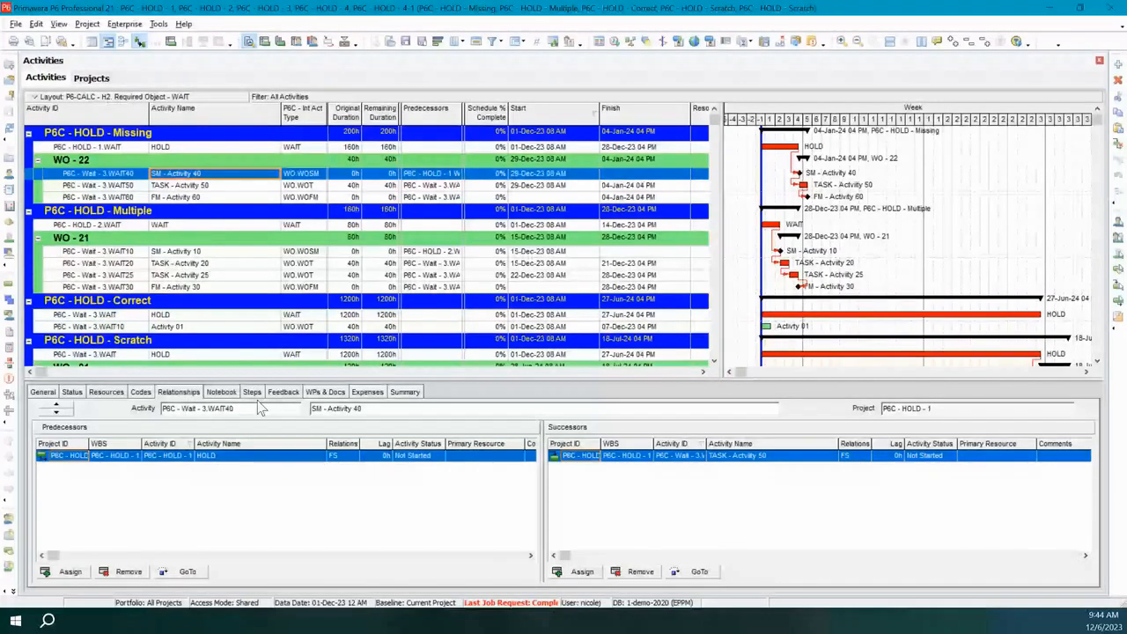
click(73, 394)
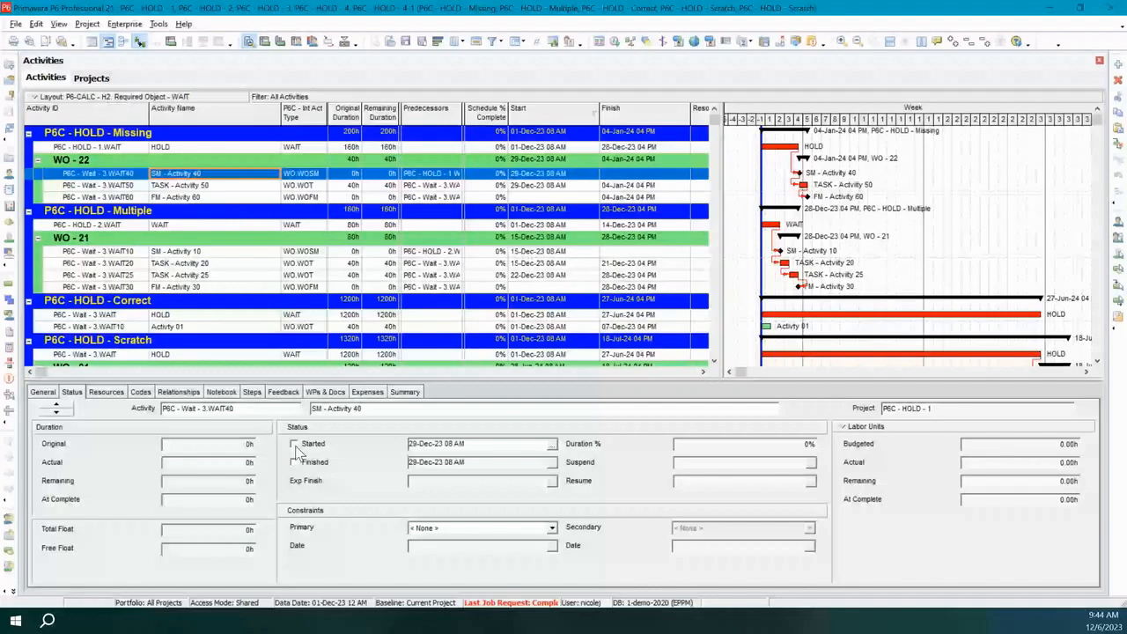
click(294, 461)
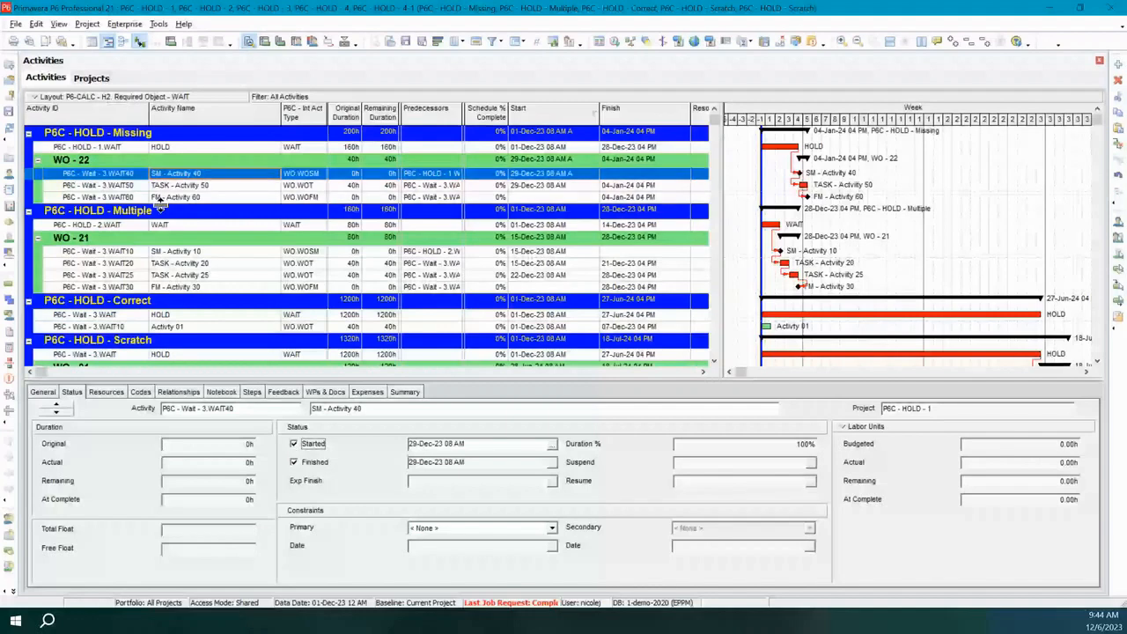
key(Down)
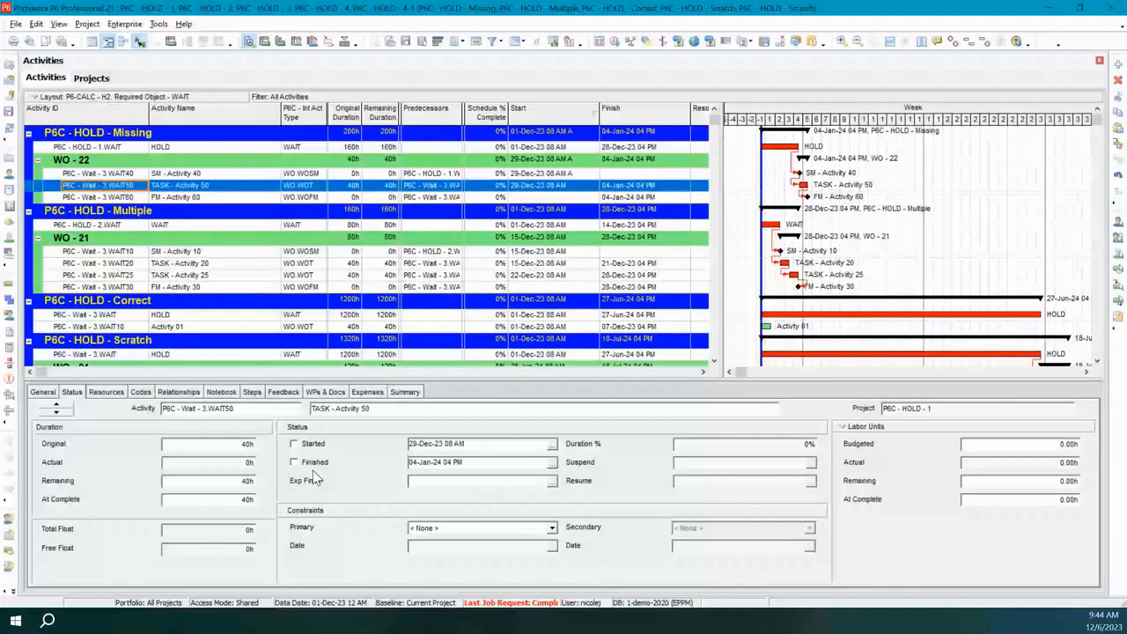
click(295, 446)
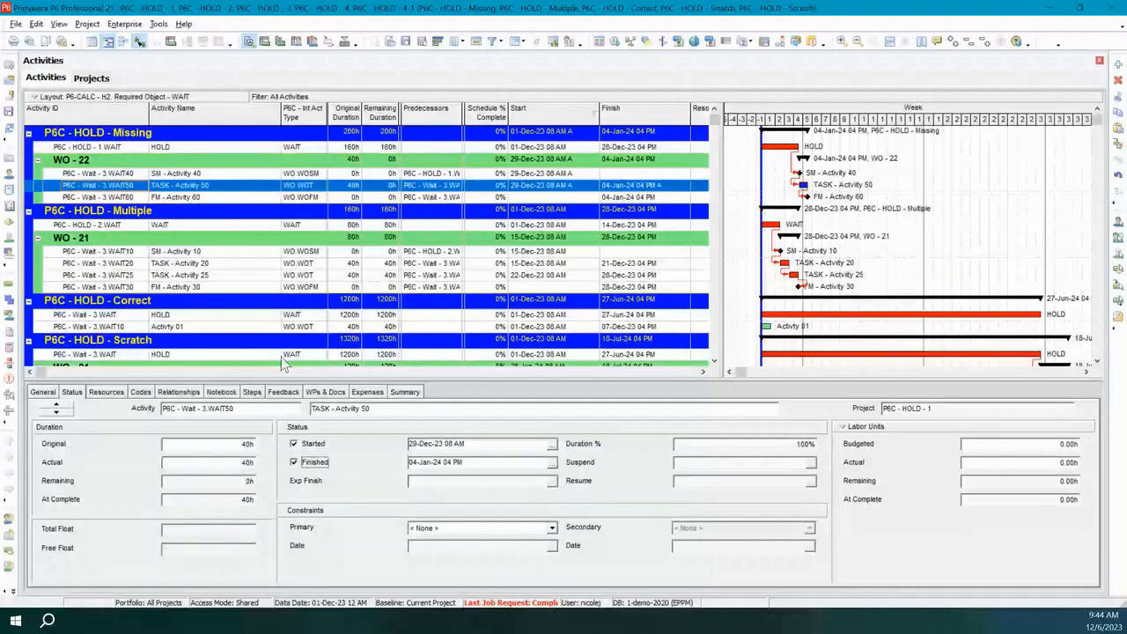
key(Down)
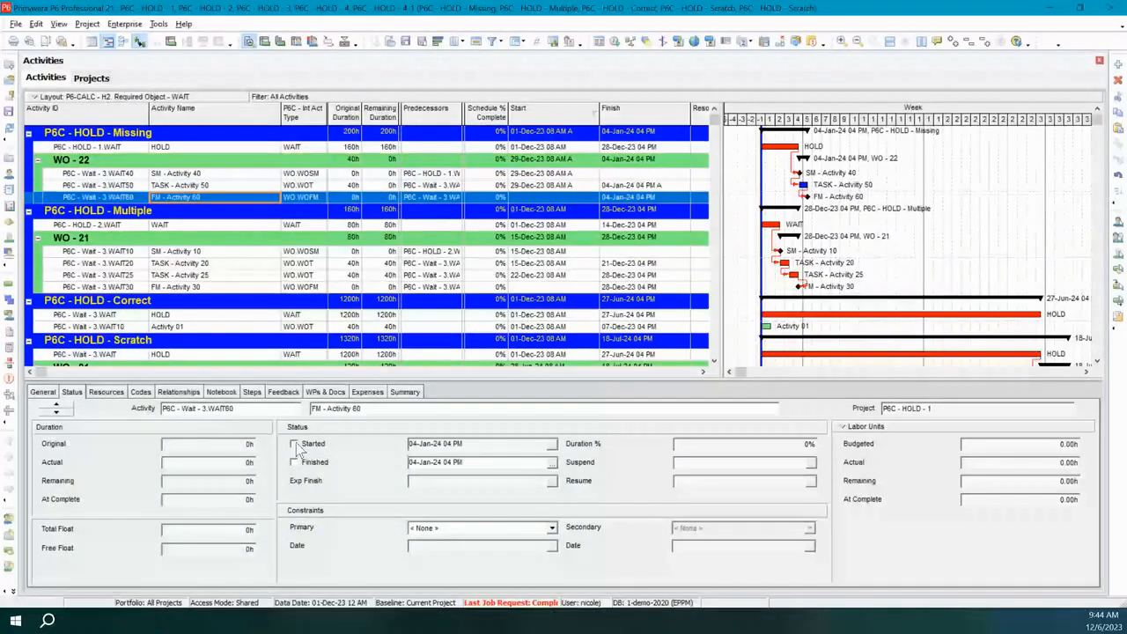
click(295, 445)
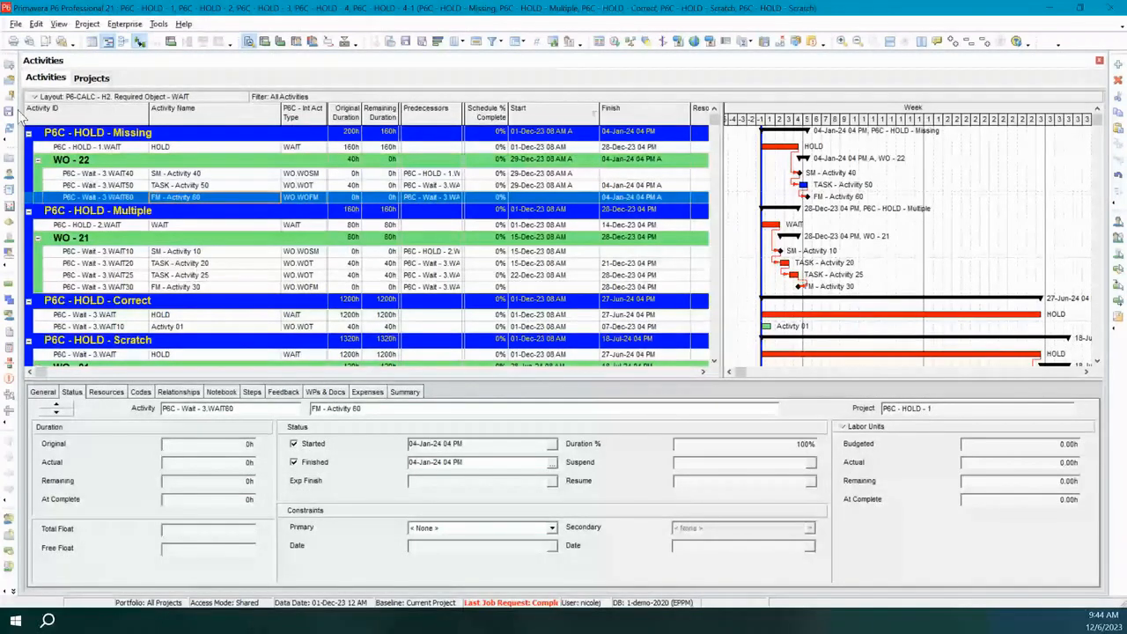
Refresh the activities and check the relationship type of the HOLD predecessor to SM - Activity 40 in WO - 22.
click(9, 128)
click(178, 392)
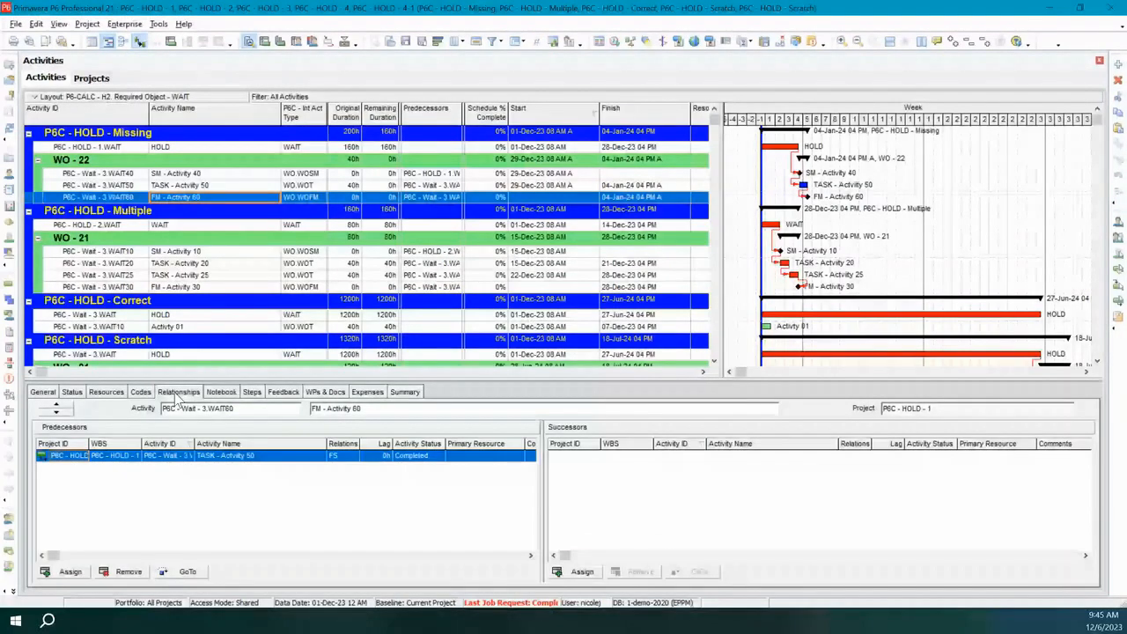
click(198, 171)
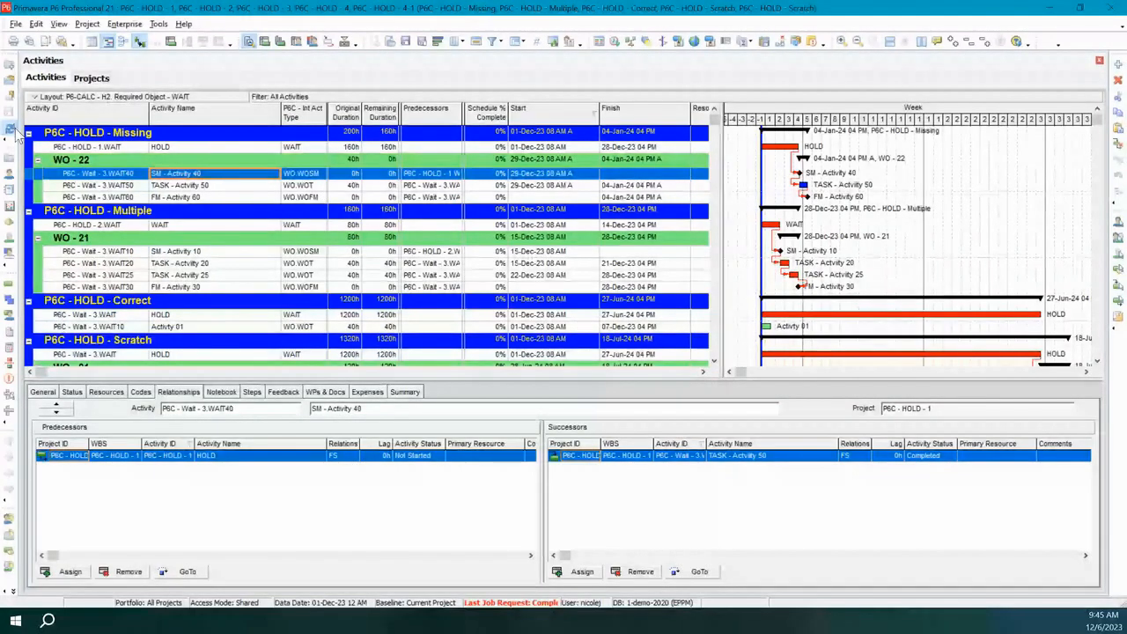
double_click(330, 458)
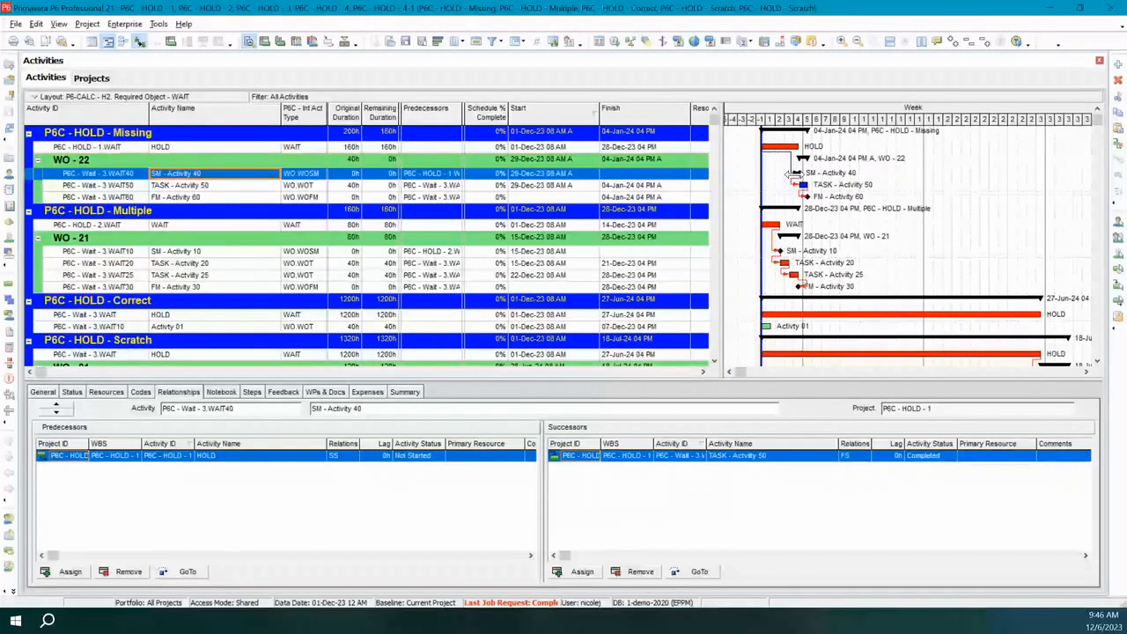
Compare the projects' P6C - HOLDT Status with the HOLD activity IDs in P6C - HOLD - Correct and the P6C - HOLD - Scratch projects.
click(91, 78)
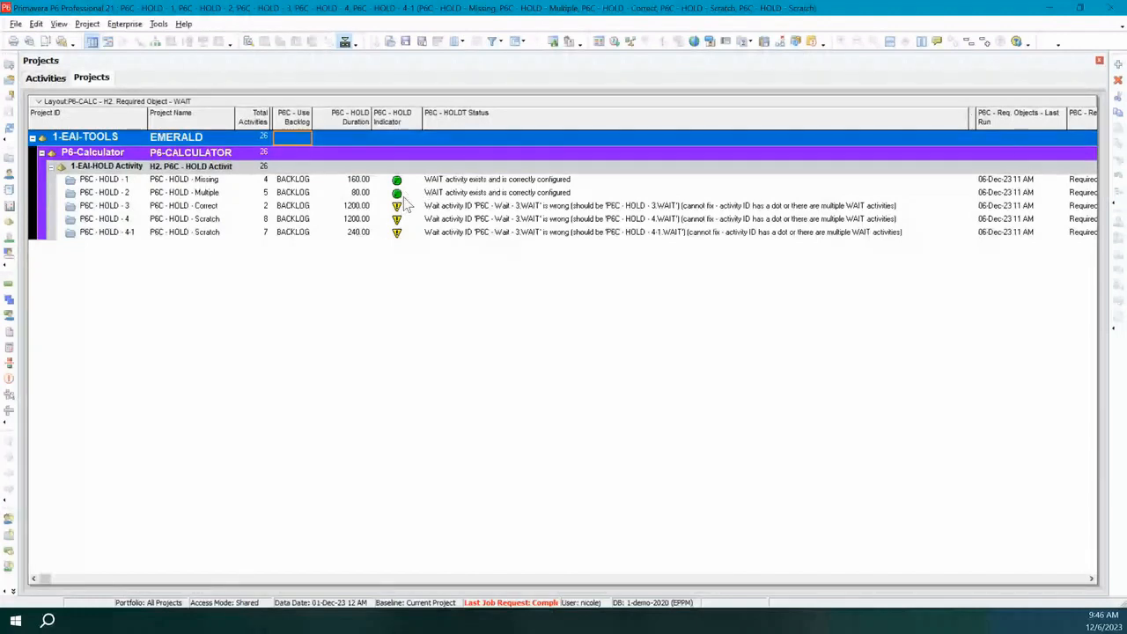
click(527, 207)
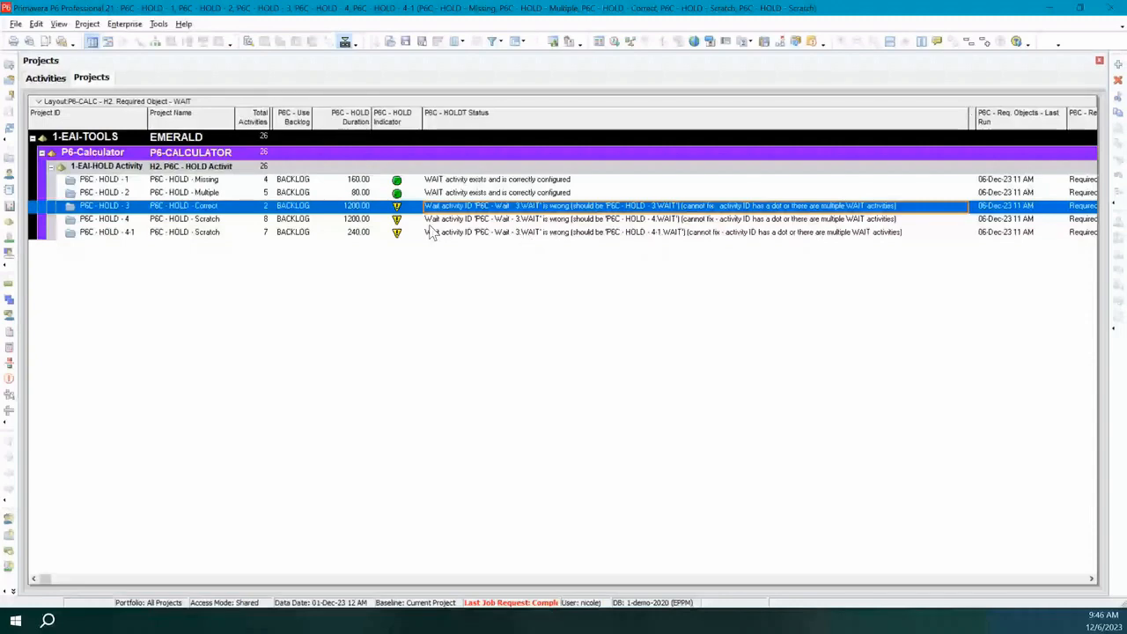
click(46, 78)
scroll(141, 273, down, 2)
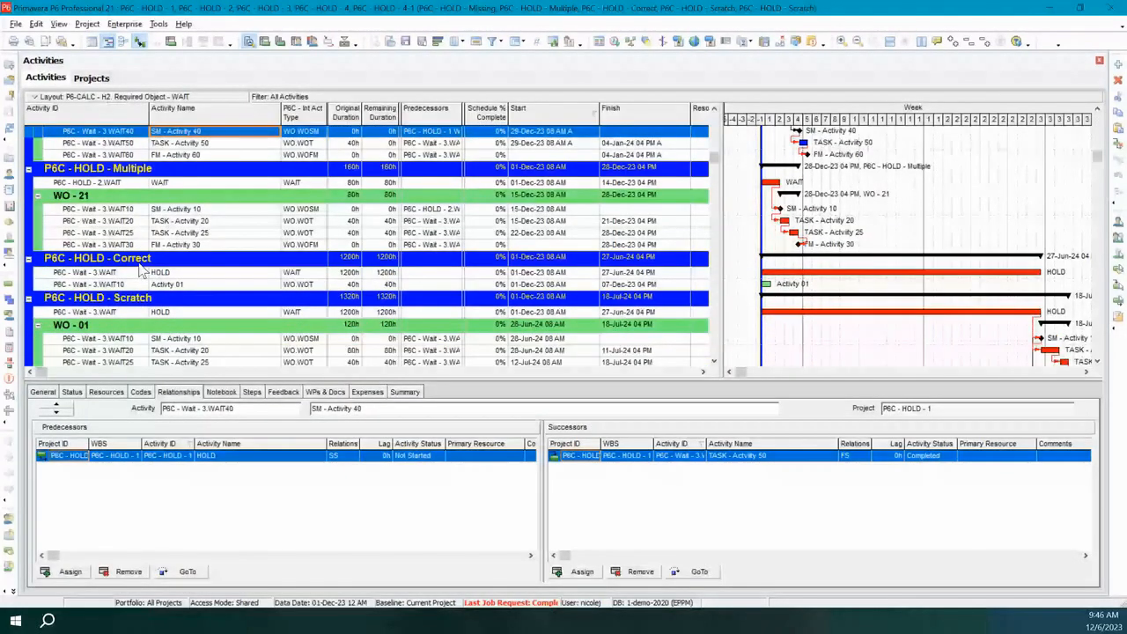
scroll(138, 273, down, 2)
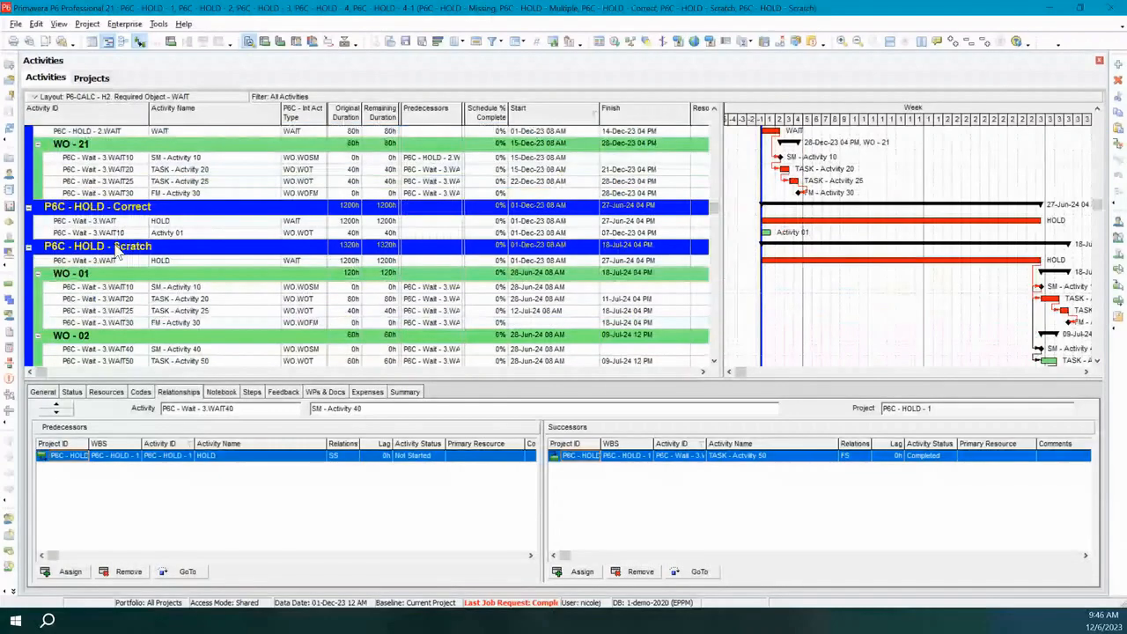
scroll(119, 288, down, 2)
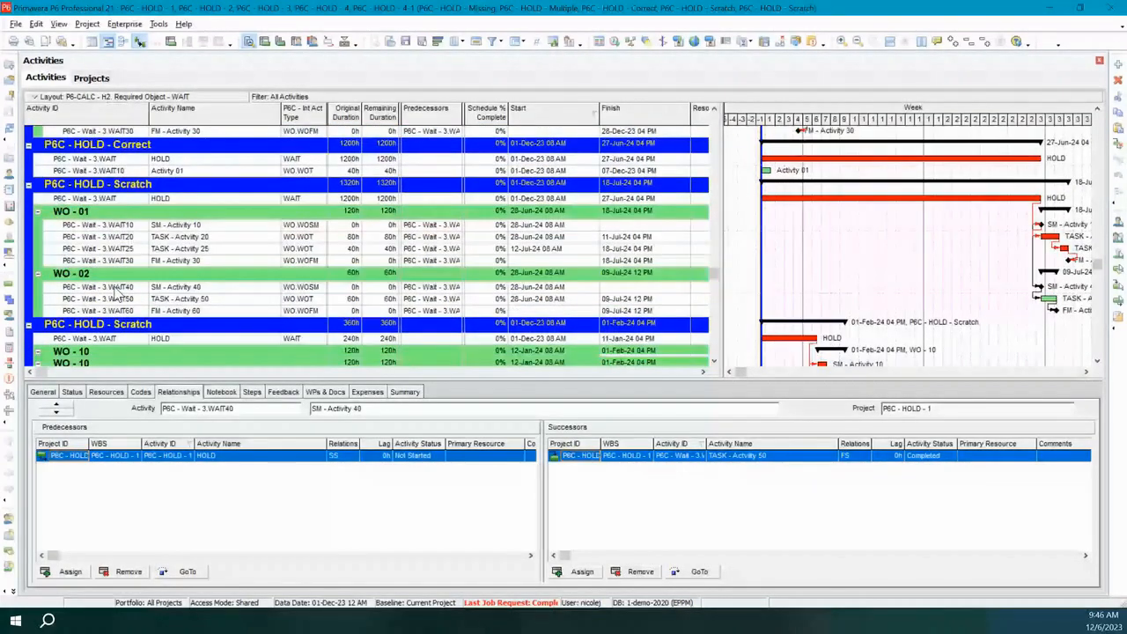
scroll(124, 298, down, 1)
click(103, 79)
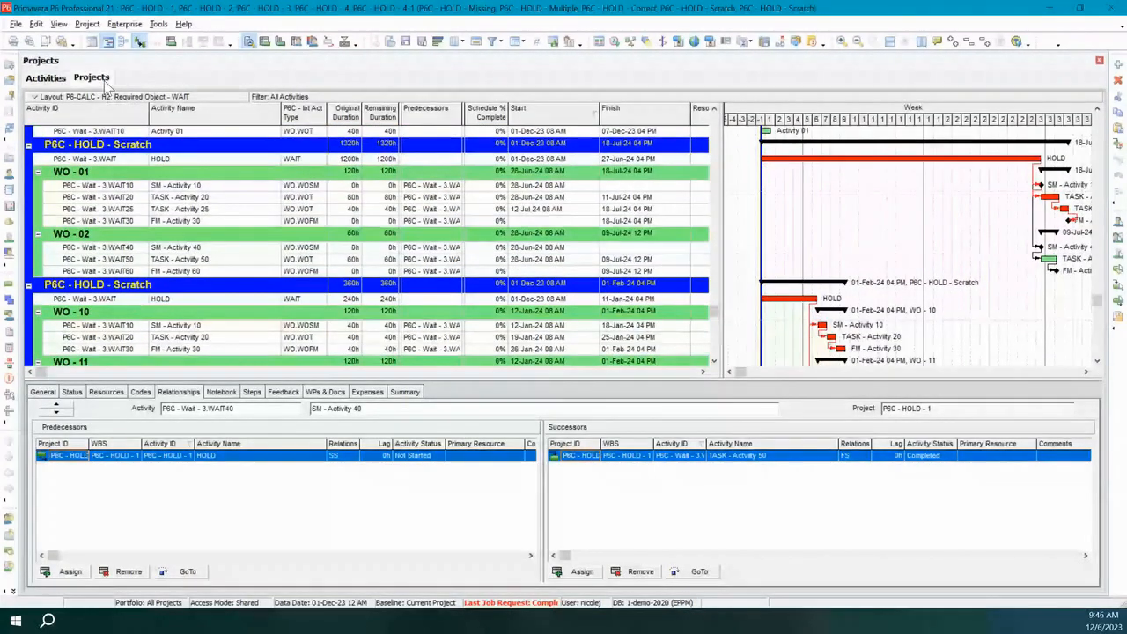